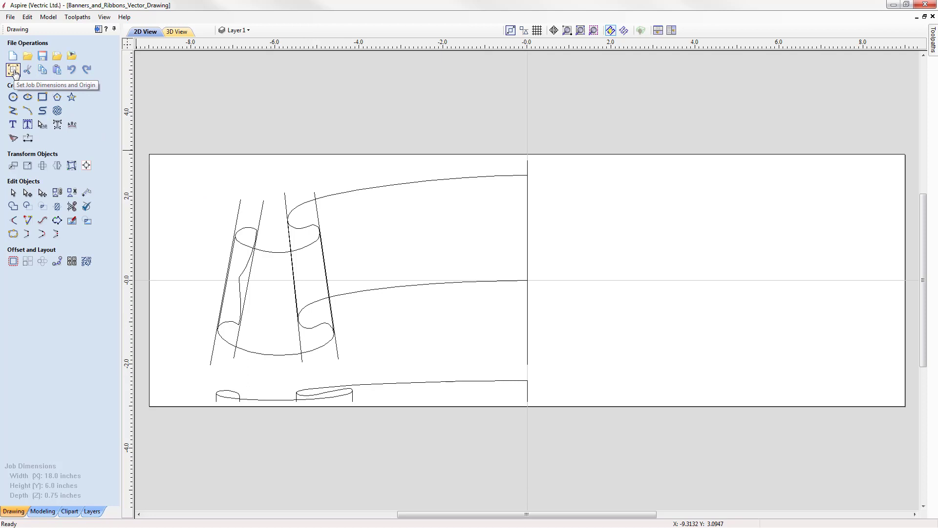
- Open the job setup and set the modeling resolution to Very High (7 x Slower)
click(13, 70)
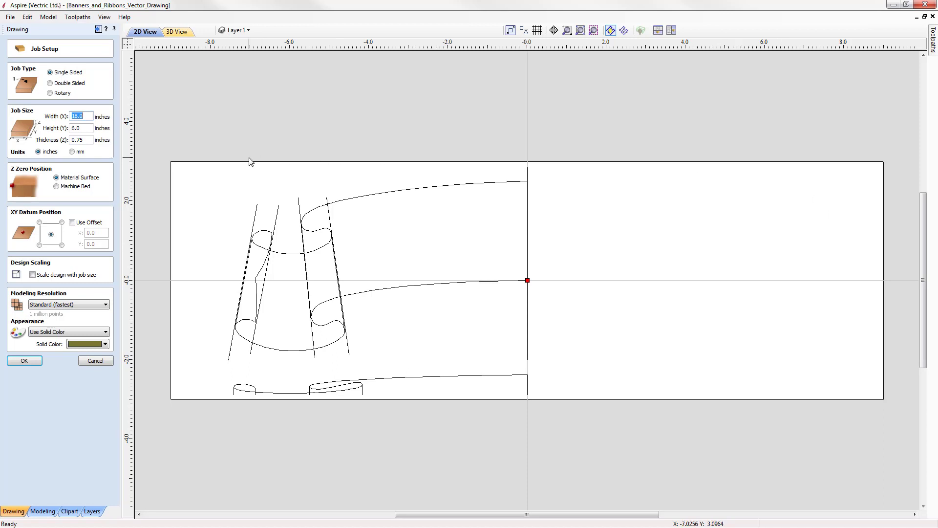
click(67, 304)
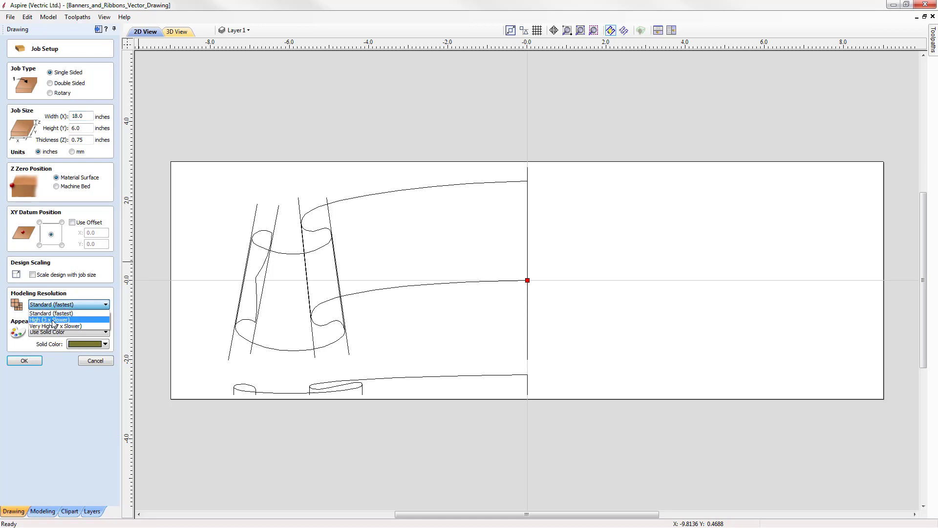
click(57, 326)
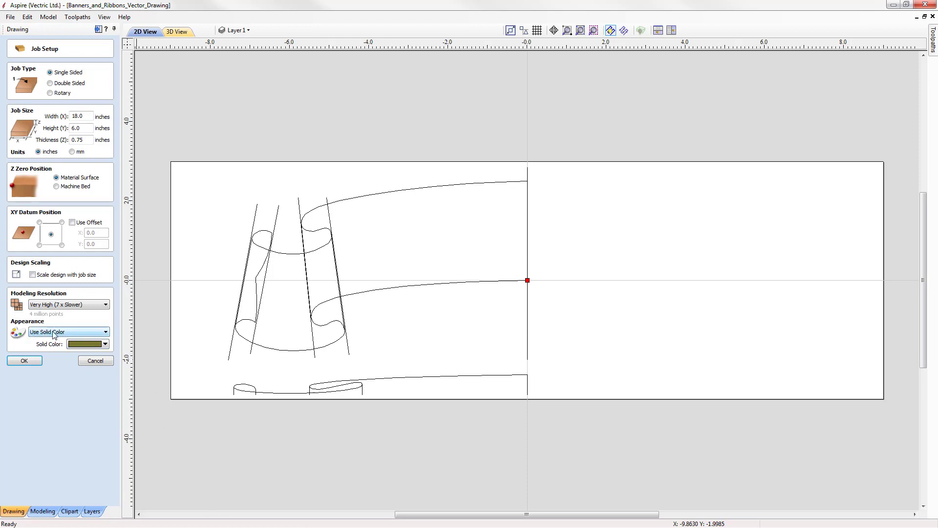
click(94, 332)
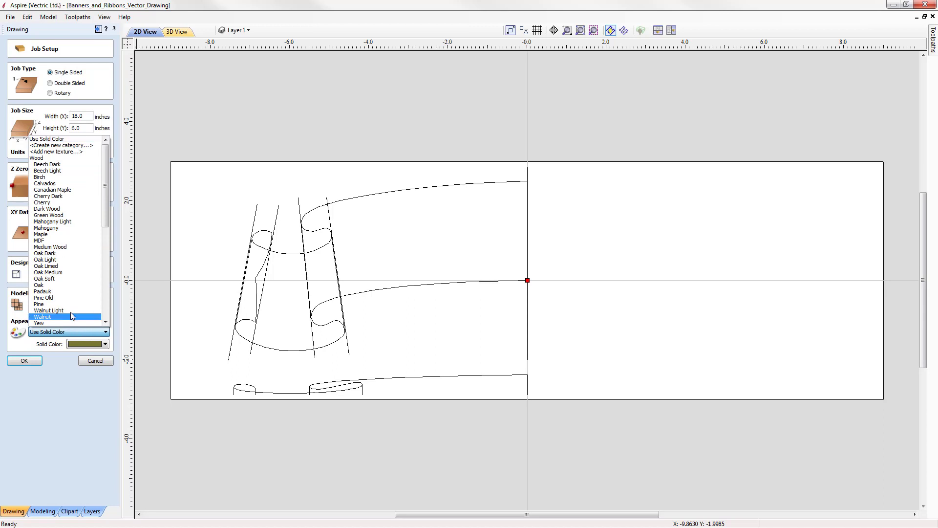
drag(105, 190, 110, 171)
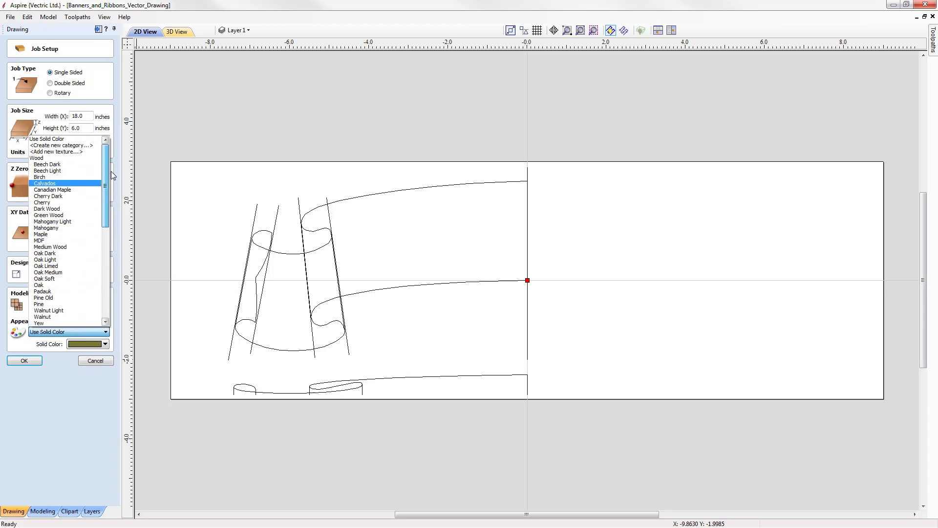
click(70, 152)
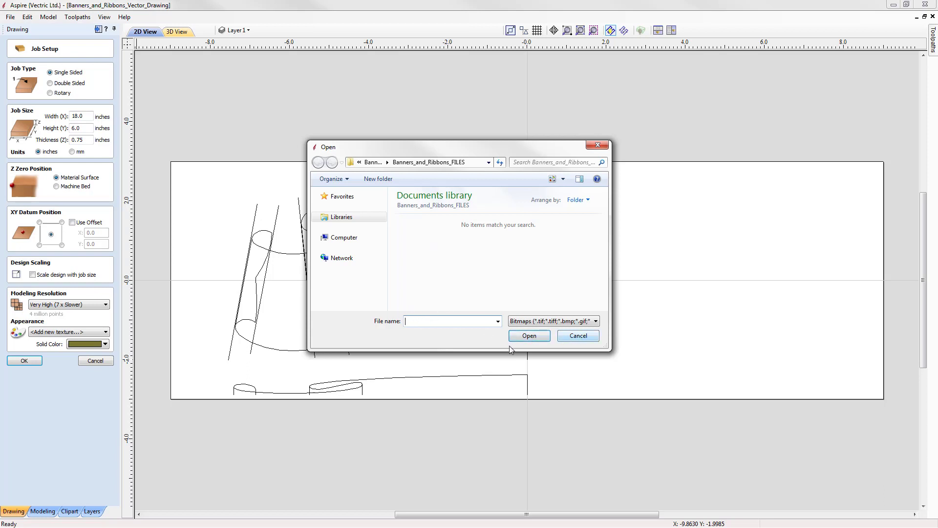
click(579, 337)
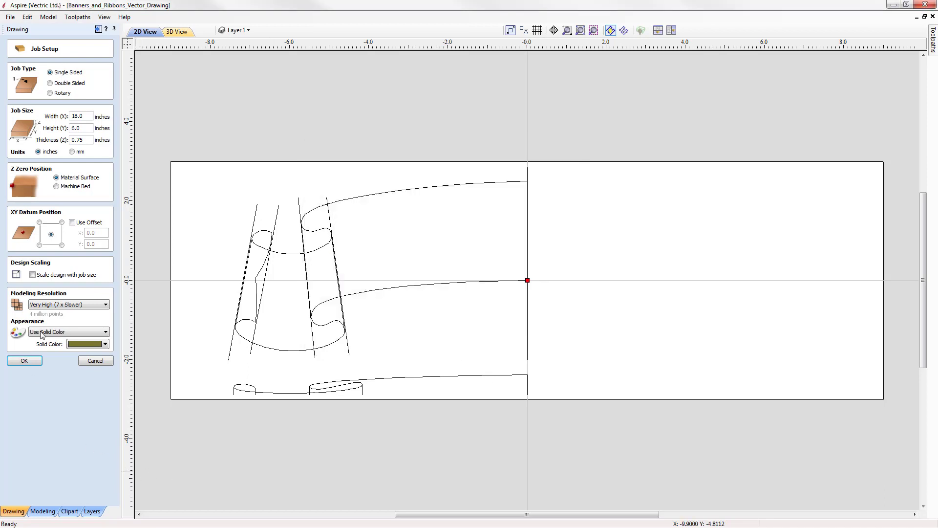
- Set the material appearance to Canadian Maple and apply the job setup
click(62, 334)
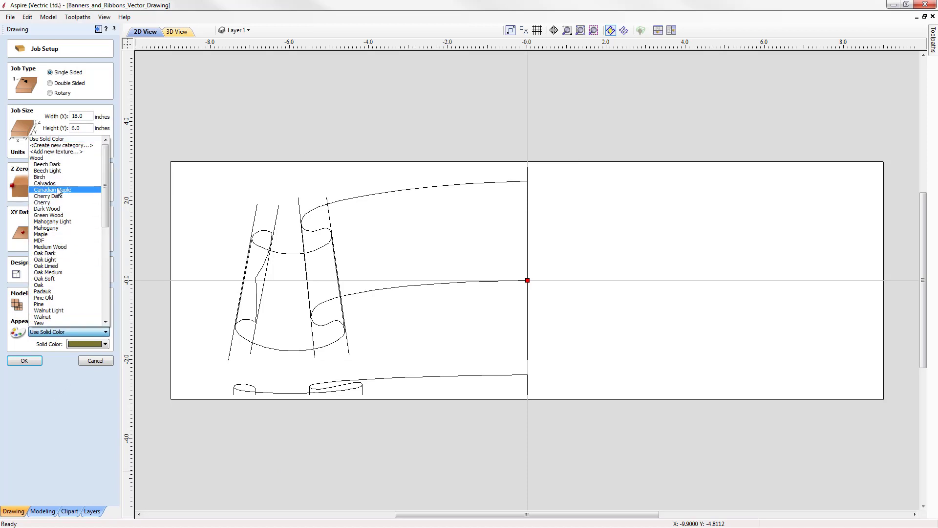
click(80, 191)
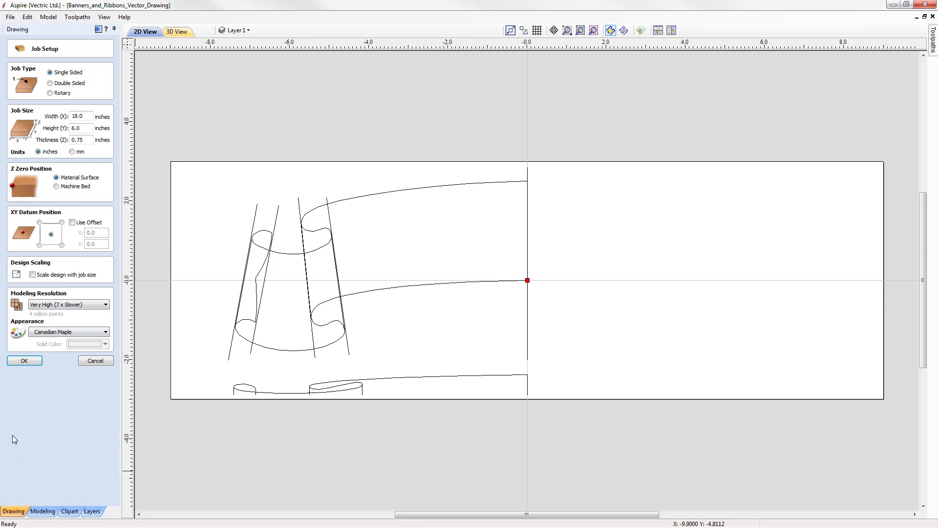
click(24, 361)
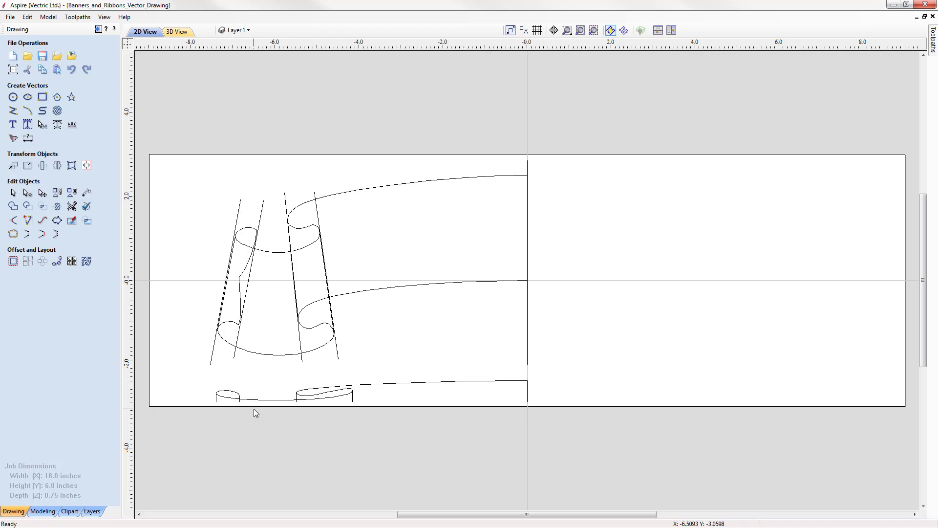
- Move the four slanted lines, the vertical center line and the cross-section profiles below the banner to a new hidden layer named Sweep Vectors
click(240, 201)
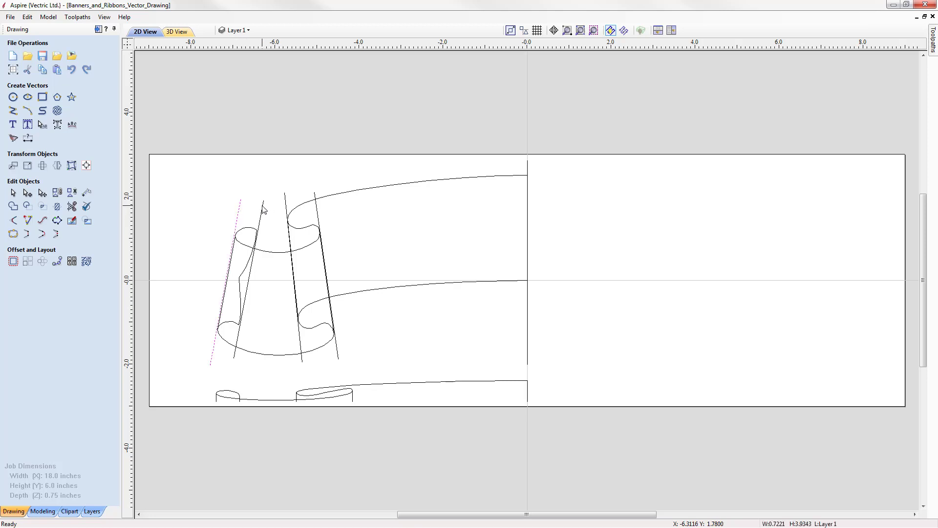
shift+click(262, 207)
shift+click(285, 198)
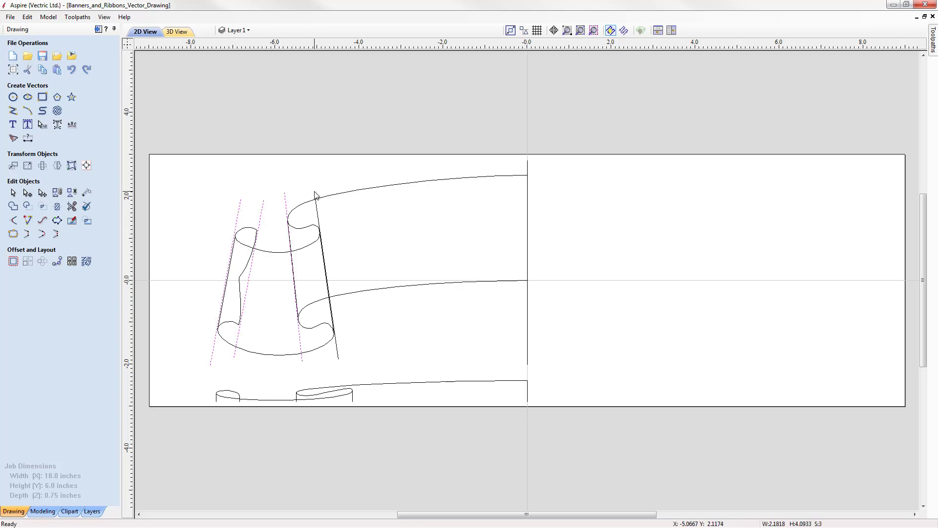
shift+click(315, 195)
shift+click(528, 169)
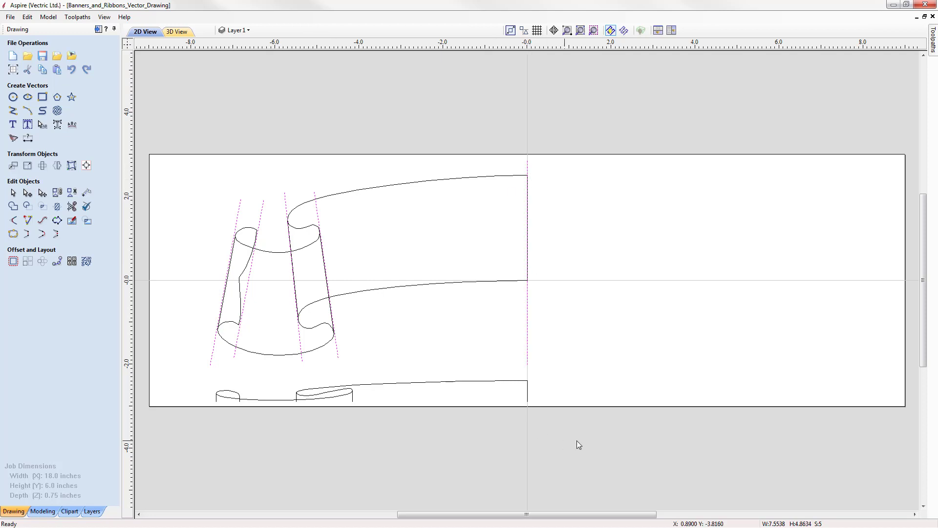
drag(618, 437, 177, 382)
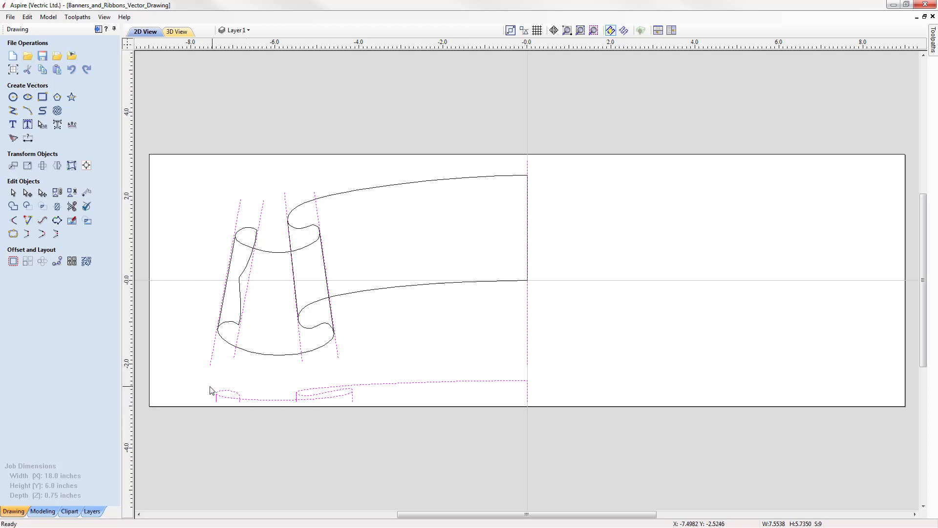
right_click(373, 387)
mouse_move(434, 370)
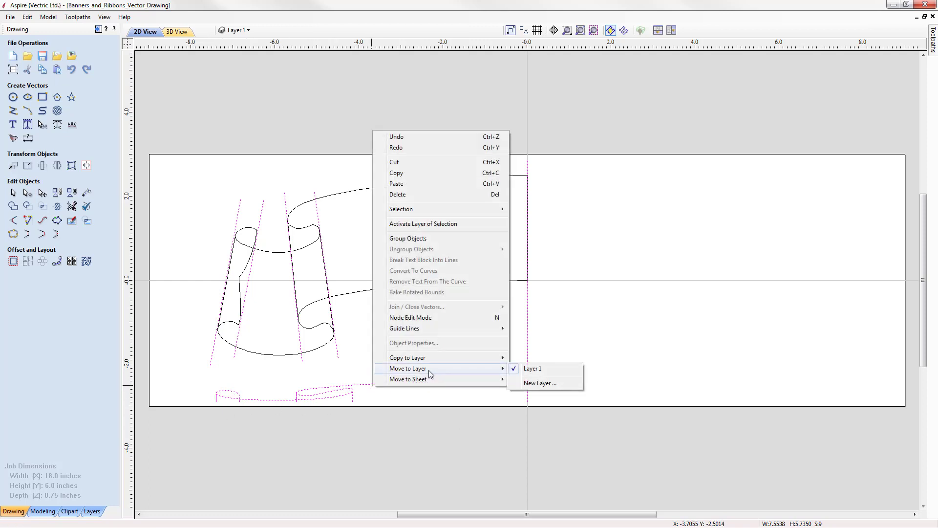
click(561, 384)
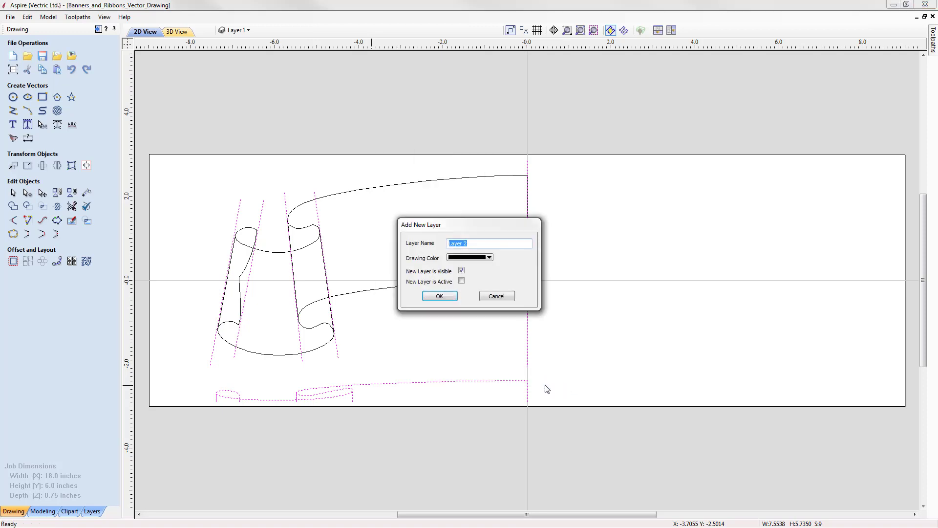
text(Sweep Vectors)
click(462, 272)
click(440, 297)
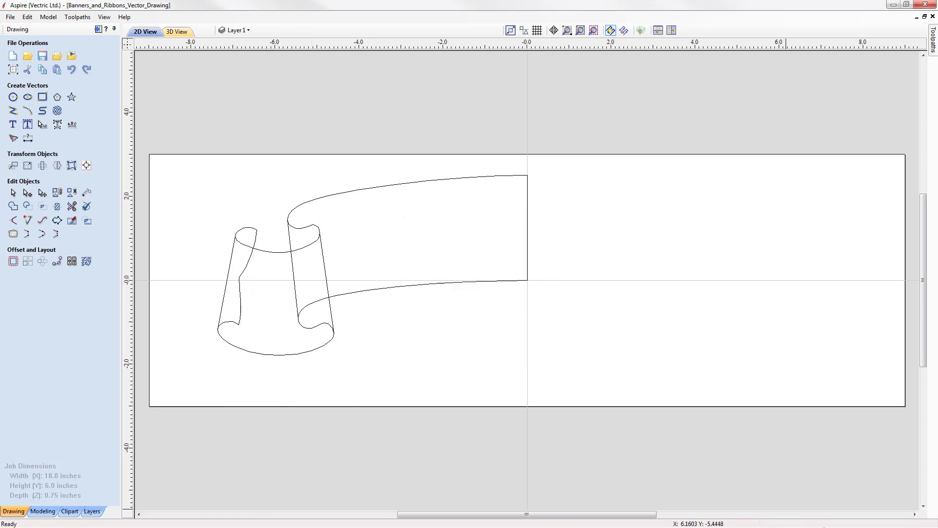
- Move all the remaining banner outline vectors to a new hidden layer named Outline
drag(659, 392, 201, 170)
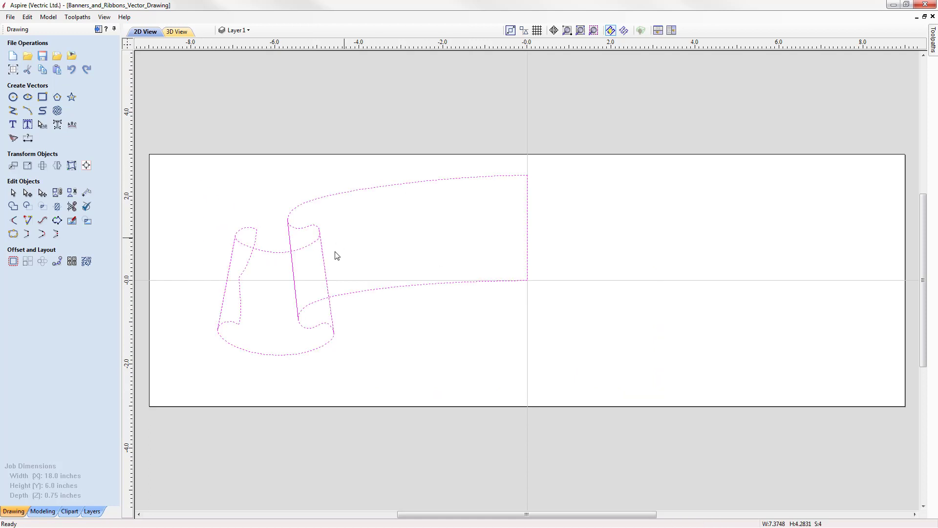
right_click(352, 294)
mouse_move(408, 275)
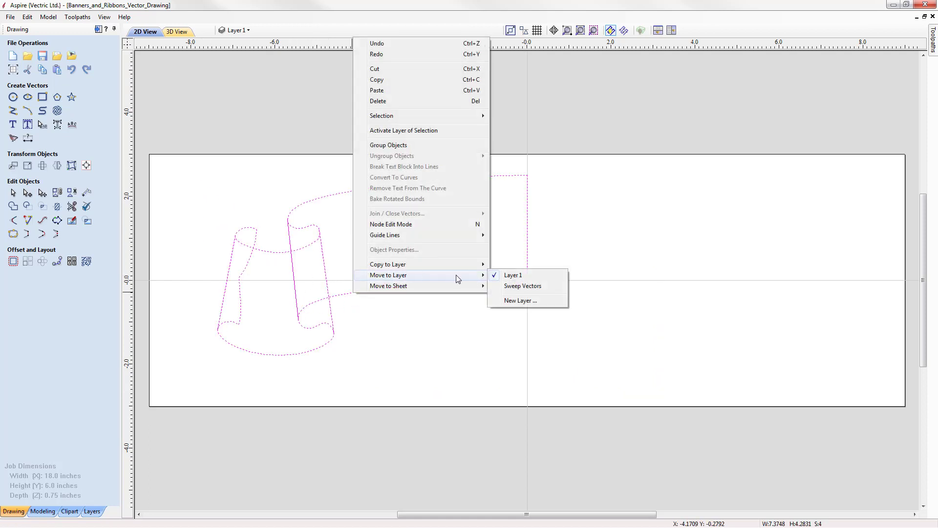
click(519, 301)
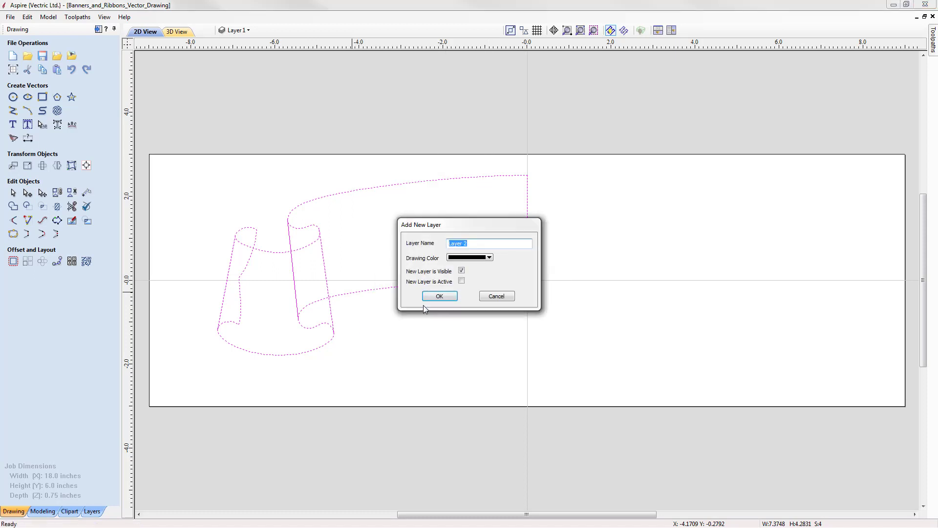
text(Outline)
click(462, 271)
click(440, 296)
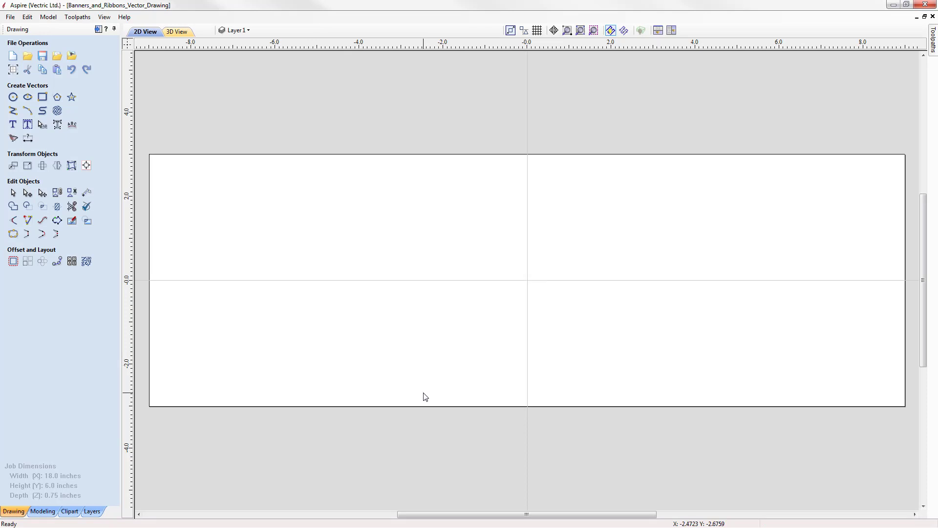
- Rename Layer 1 as Components
click(239, 31)
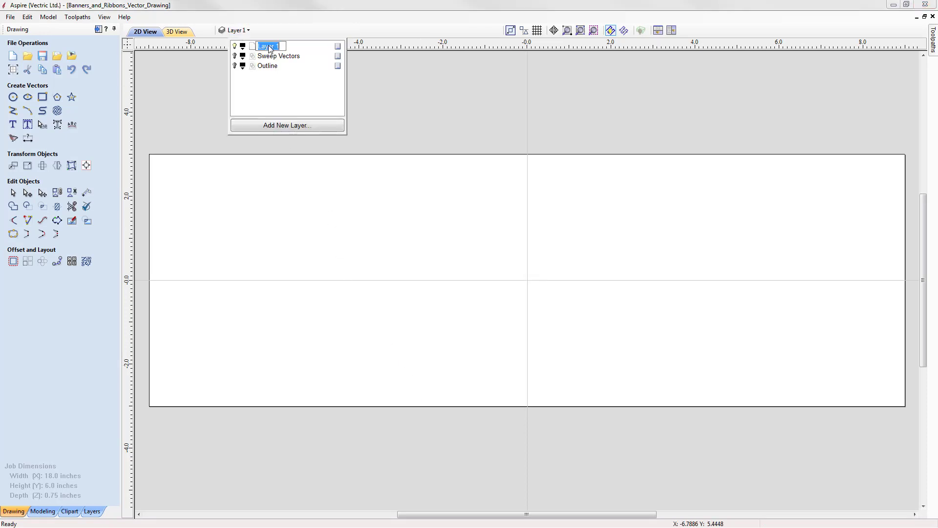
text(Components)
key(Return)
click(305, 80)
- Make the Sweep Vectors and Outline layers visible again
click(235, 57)
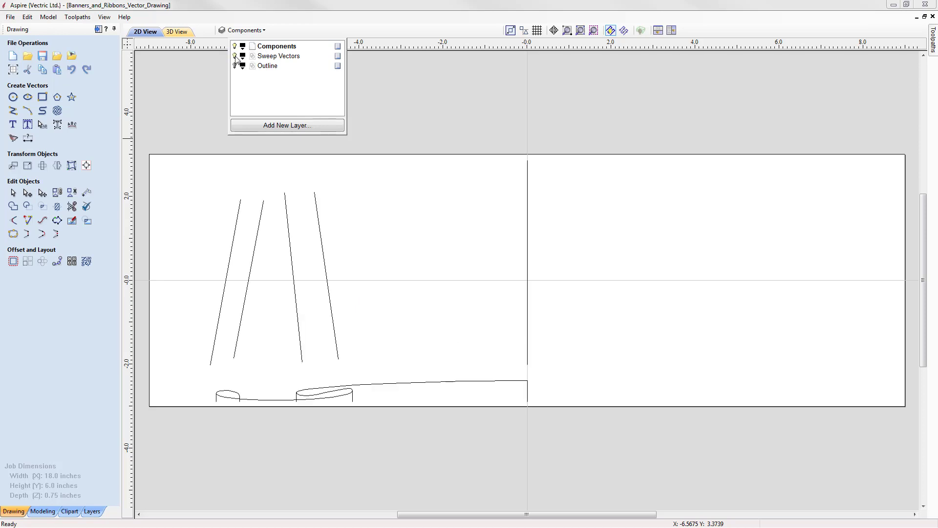
click(235, 66)
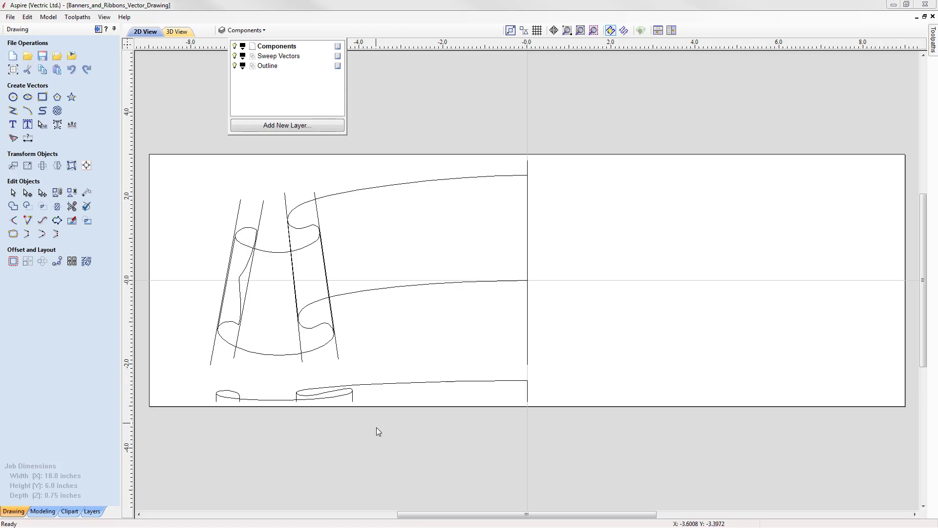
click(377, 442)
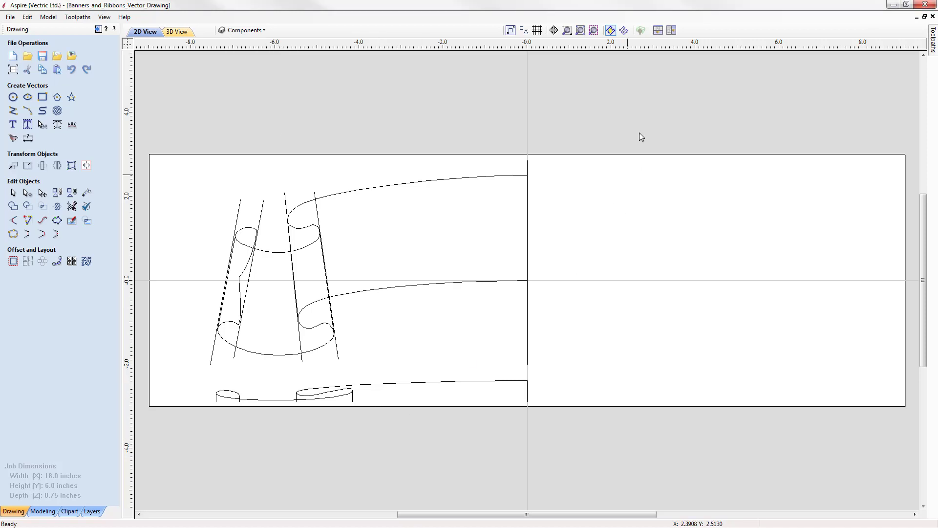
- Tile the 2D and 3D views one above the other, and rename component Level 1 as Folds
key(F4)
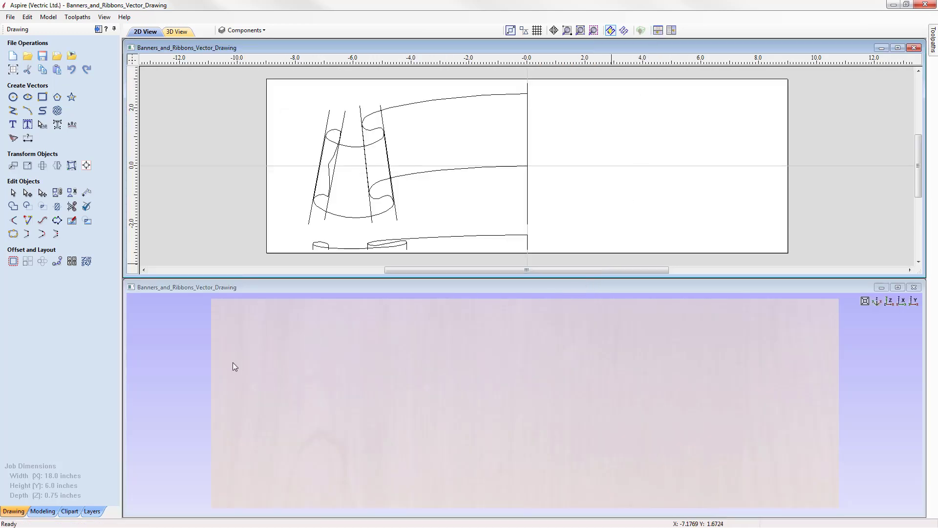
click(43, 511)
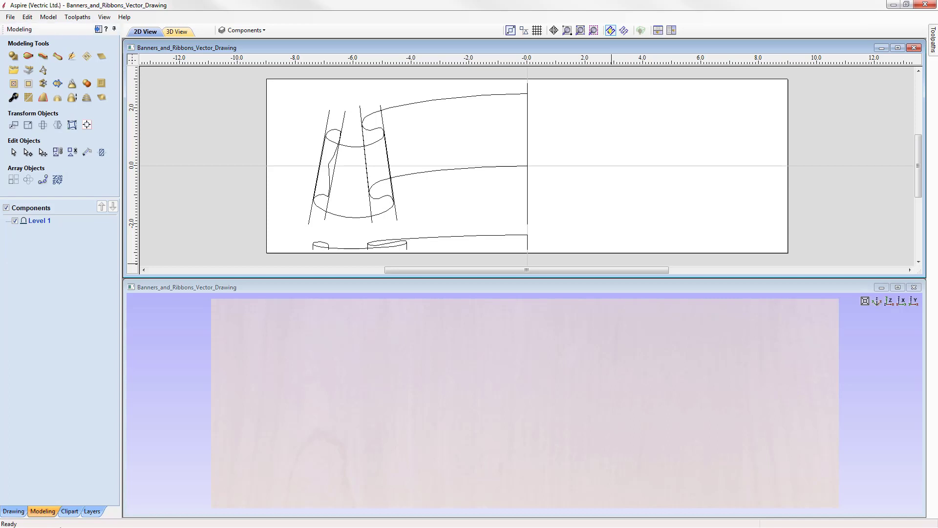
right_click(40, 225)
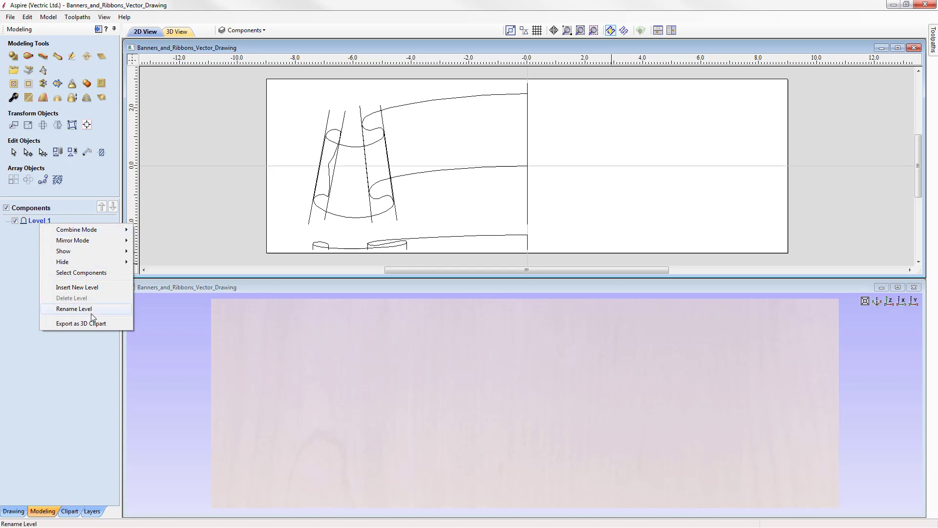
click(72, 309)
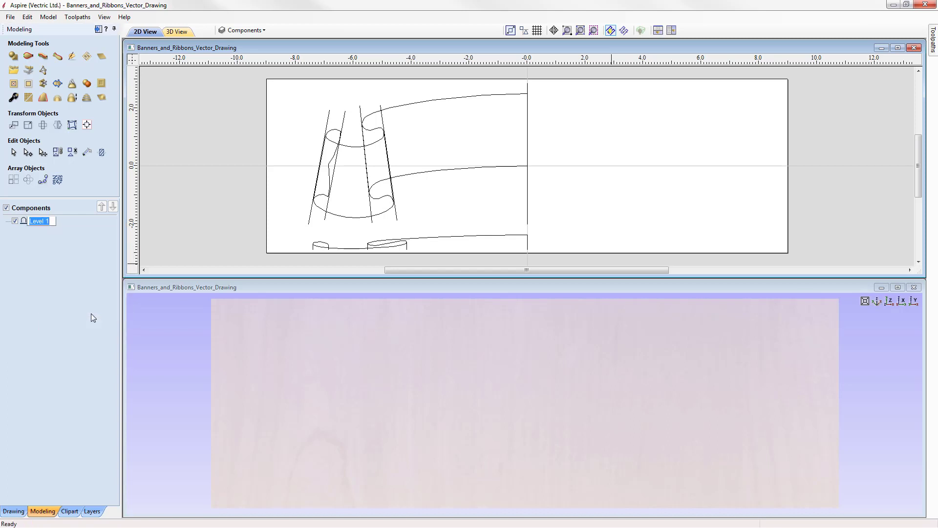
text(Folds)
key(Return)
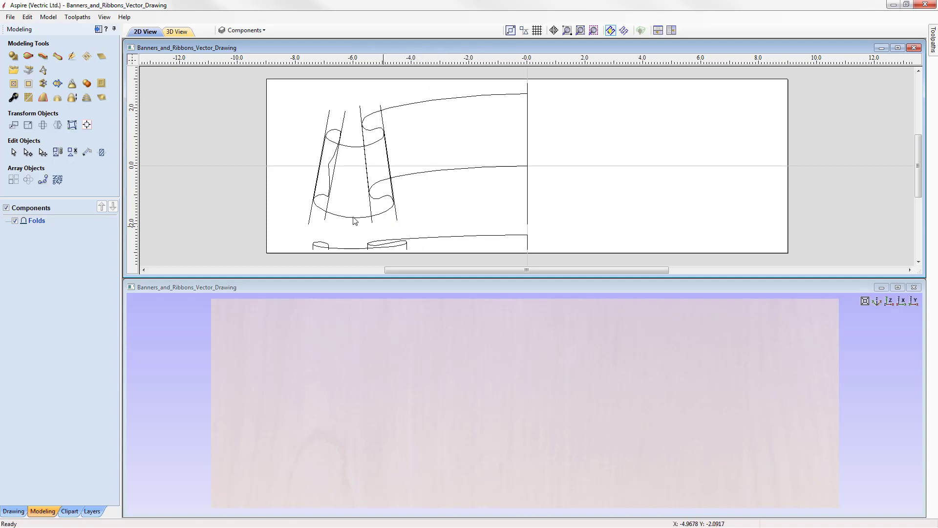
- Start a two rail sweep using the slanted line at the front panel's folded edge and the vertical centre line as drive rails
click(28, 55)
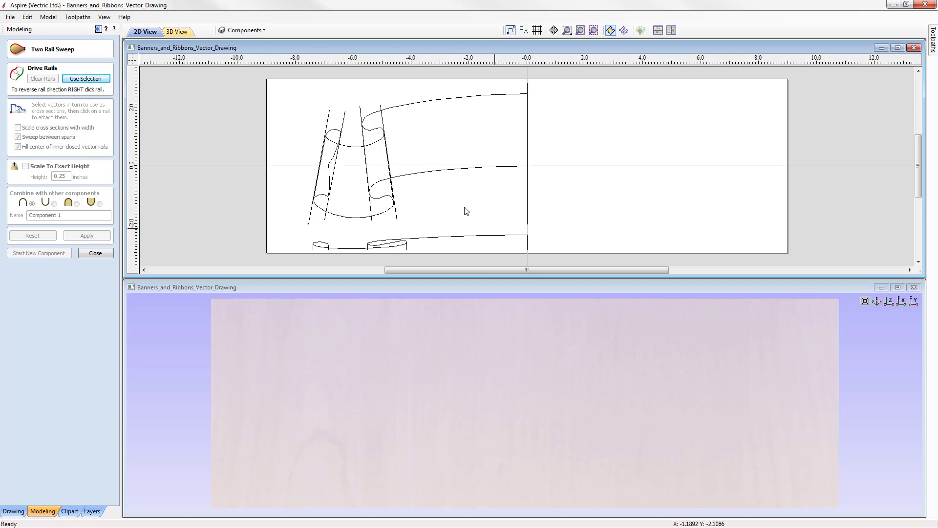
click(390, 109)
click(528, 110)
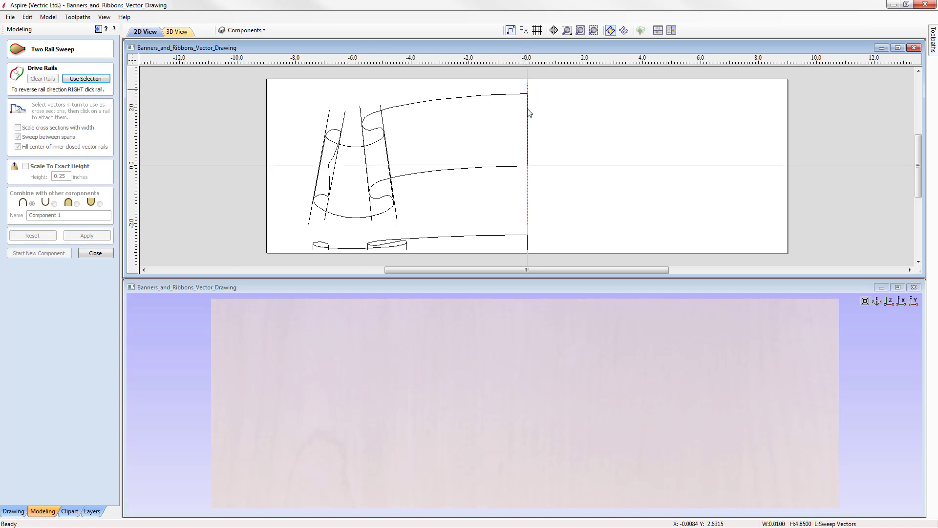
click(492, 236)
click(394, 249)
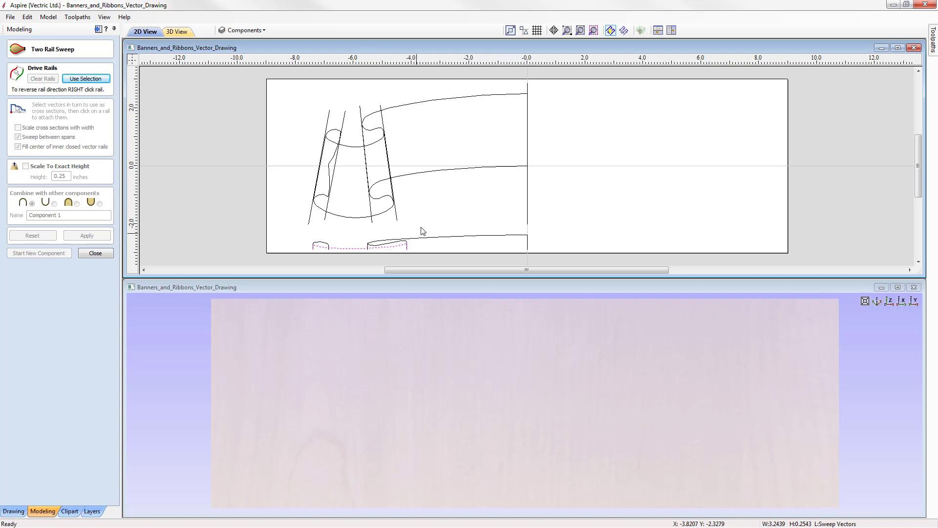
click(406, 262)
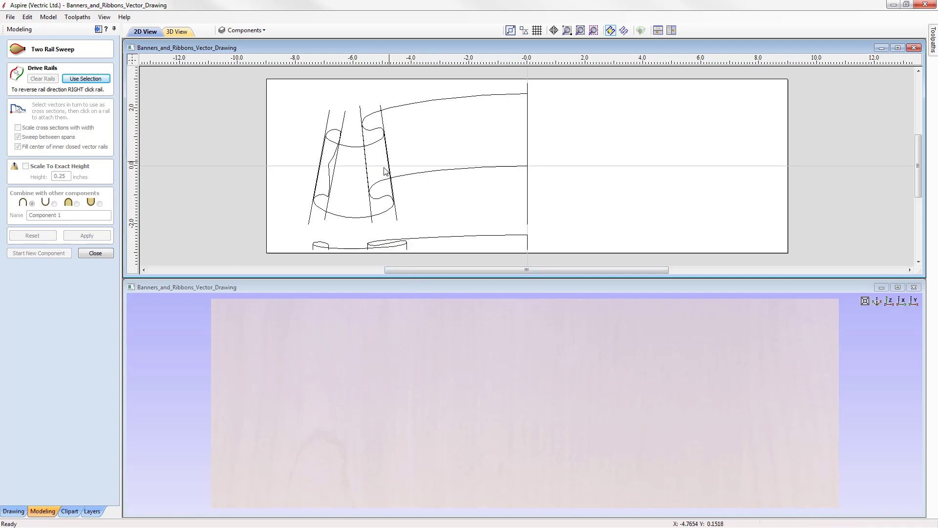
click(361, 110)
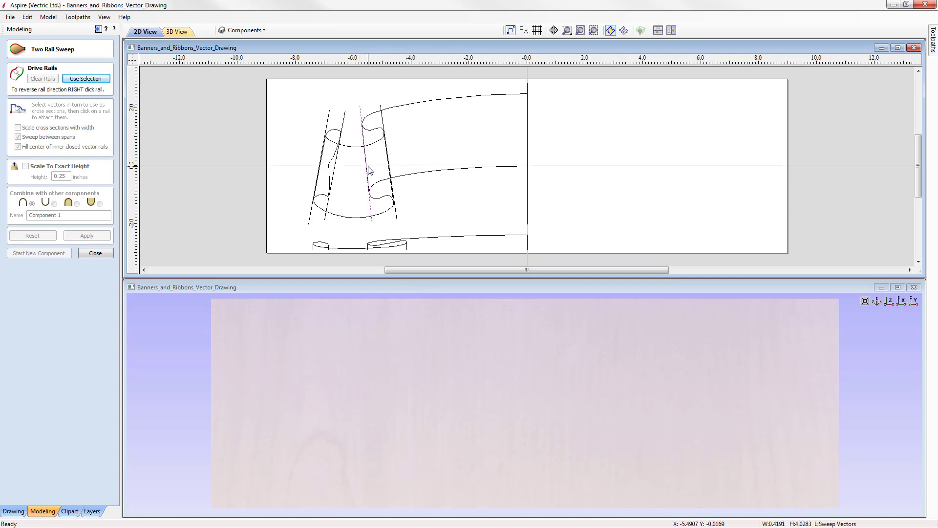
shift+click(528, 89)
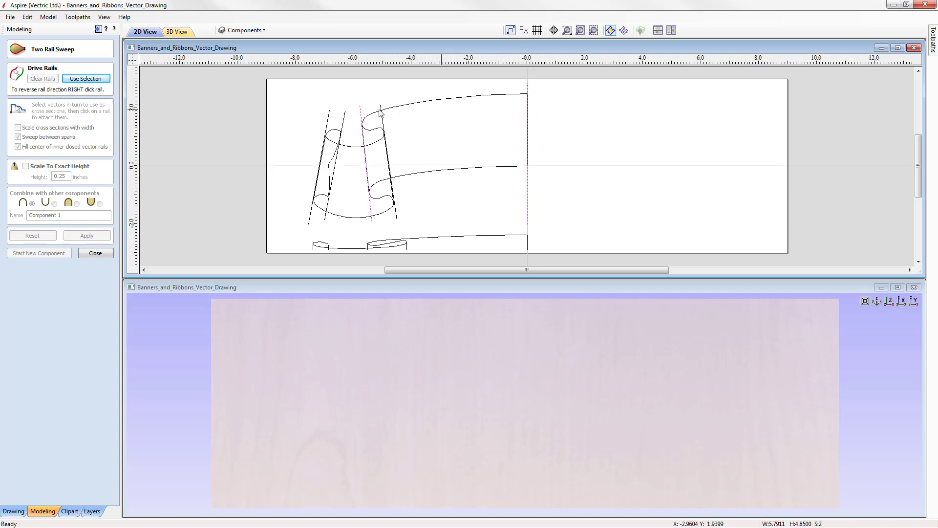
click(85, 78)
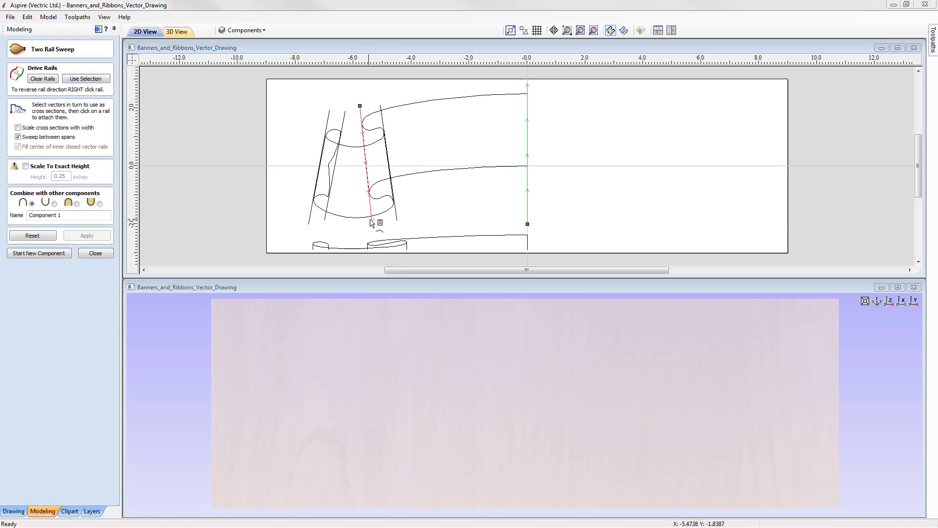
- Reverse the vertical centre rail to match the direction of the slanted rail
click(360, 107)
right_click(529, 114)
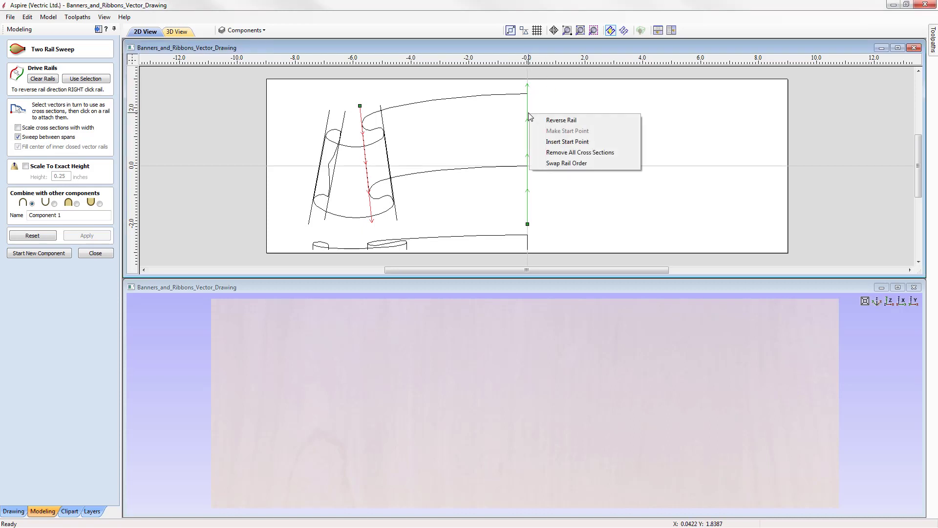
click(562, 120)
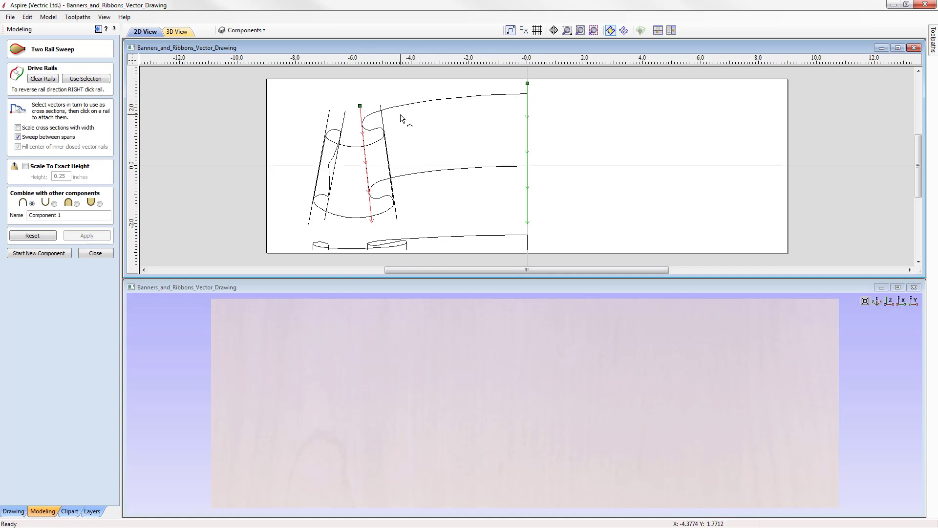
- Sweep the long front-panel profile along the rails with Sweep between spans off, merged and named Fold 1
click(497, 239)
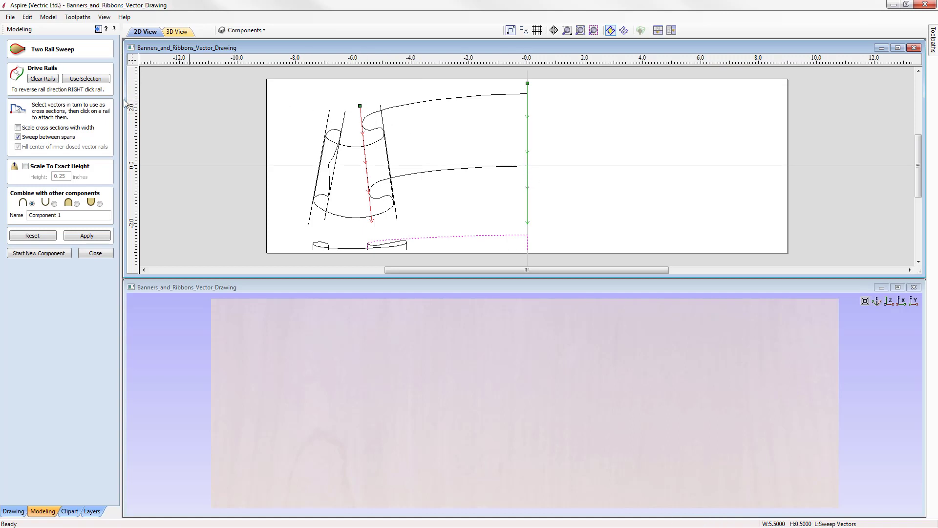
click(18, 137)
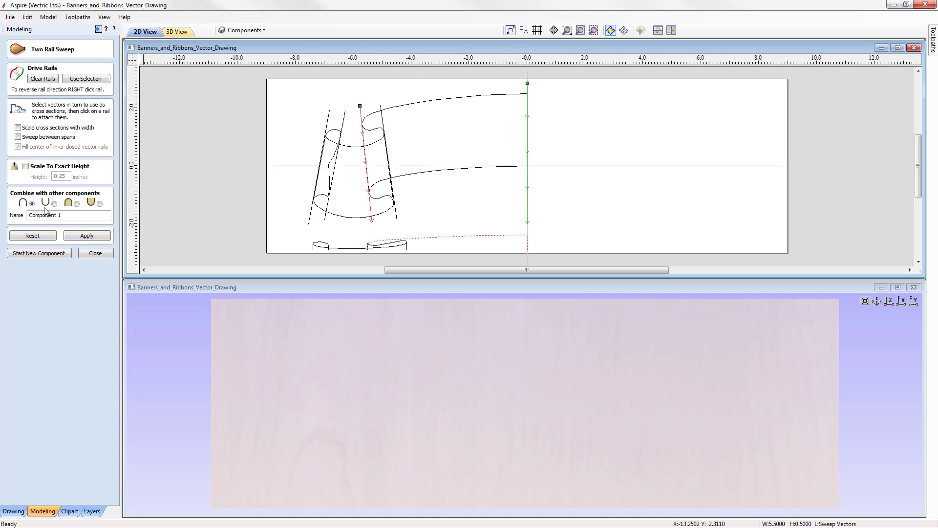
drag(68, 215, 29, 215)
text(Fold)
click(77, 204)
click(87, 235)
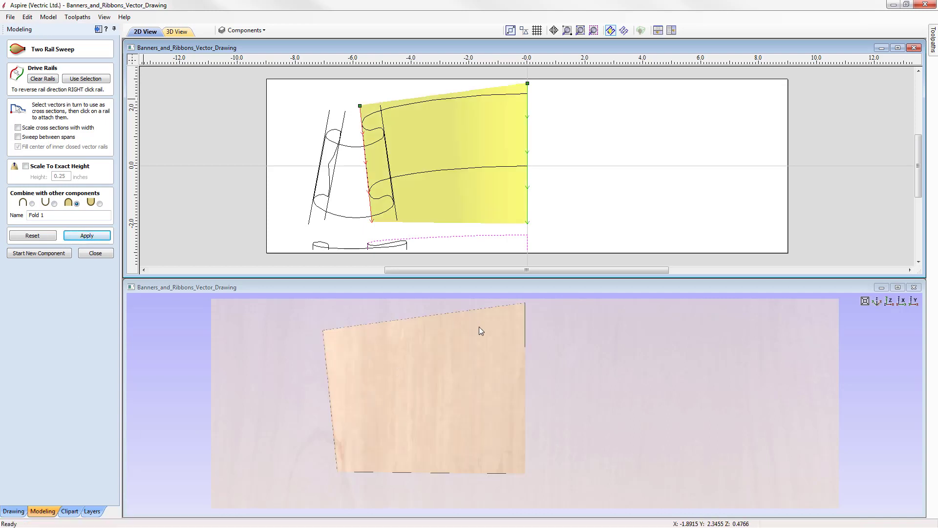
drag(455, 438, 493, 345)
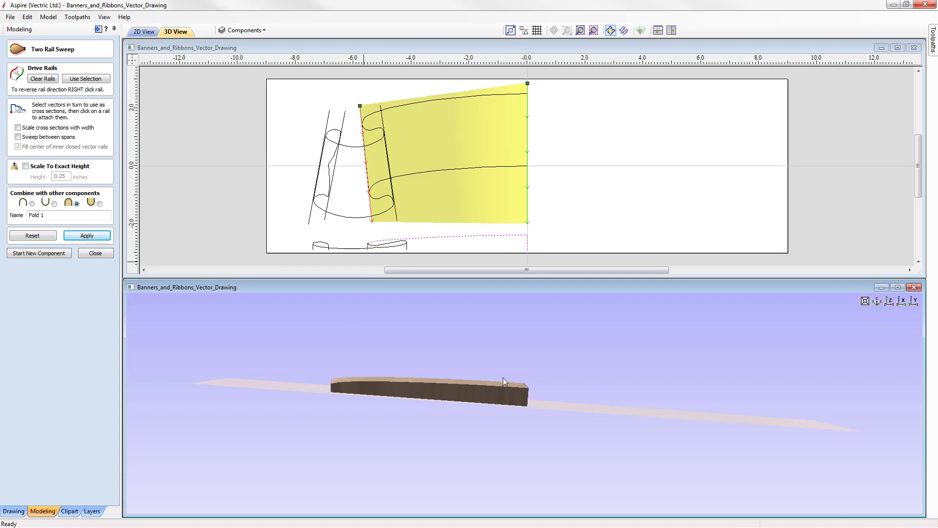
click(891, 304)
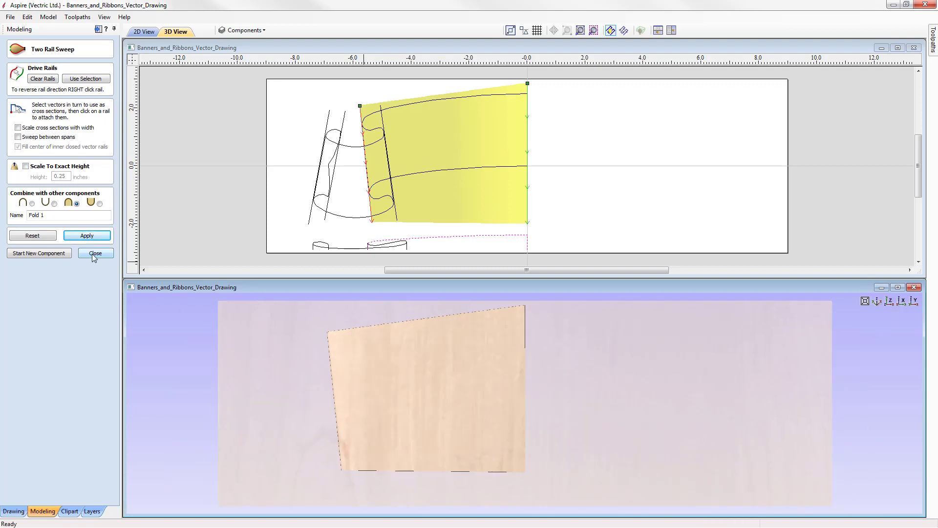
click(93, 254)
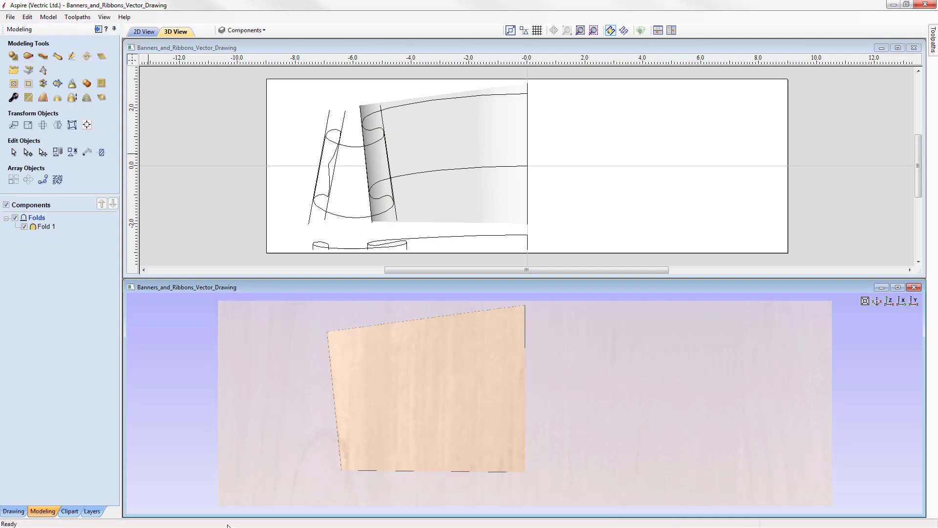
- Trim the Fold 1 component to the front panel's outline, clearing the model outside it
click(426, 193)
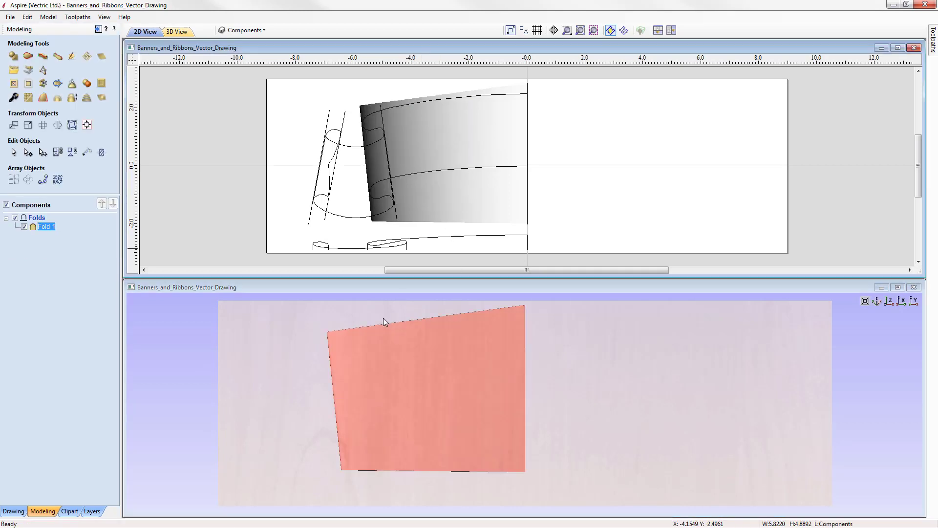
click(465, 170)
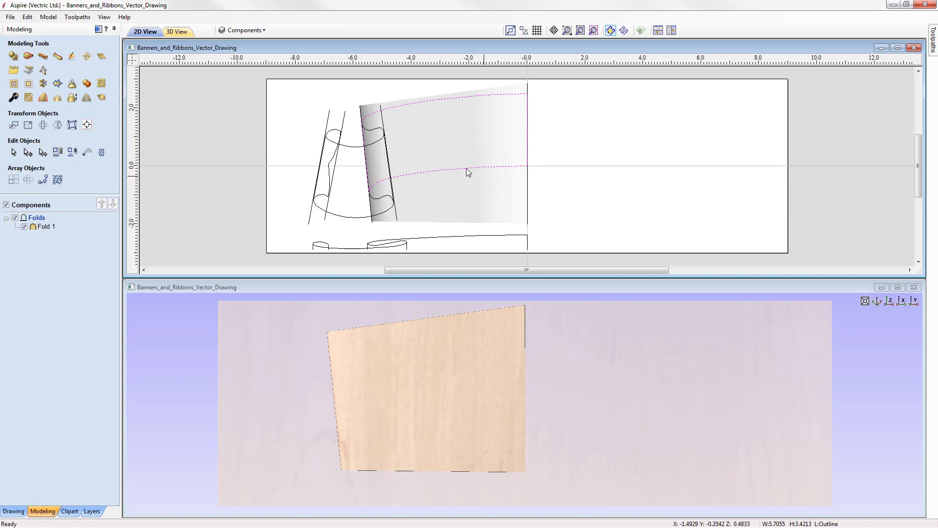
click(447, 136)
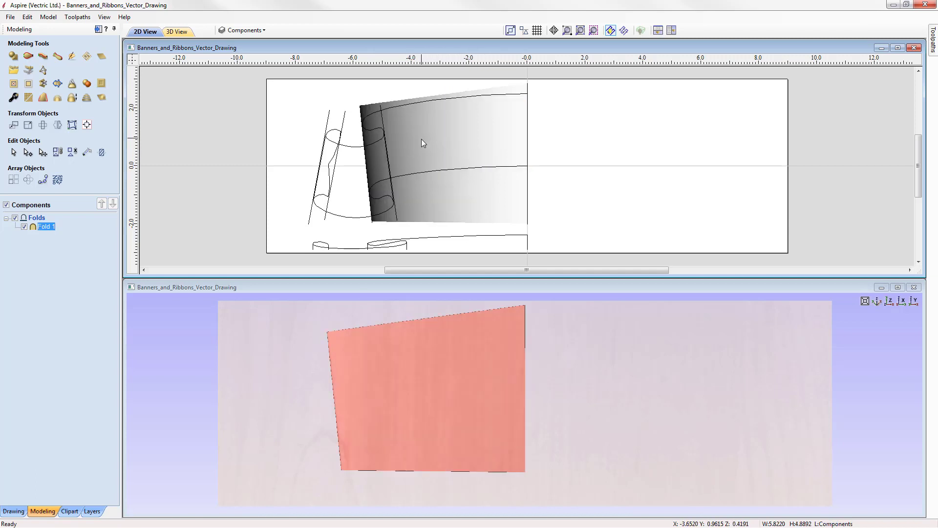
click(453, 97)
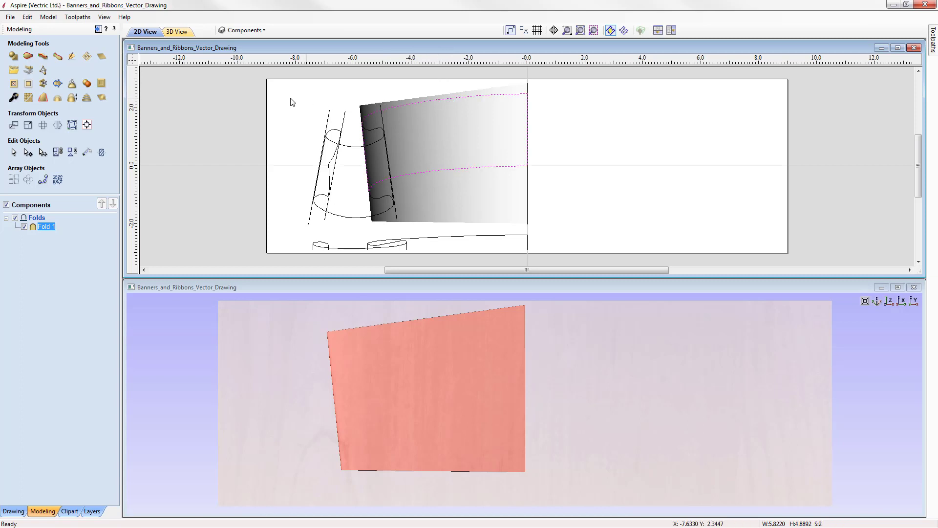
click(28, 87)
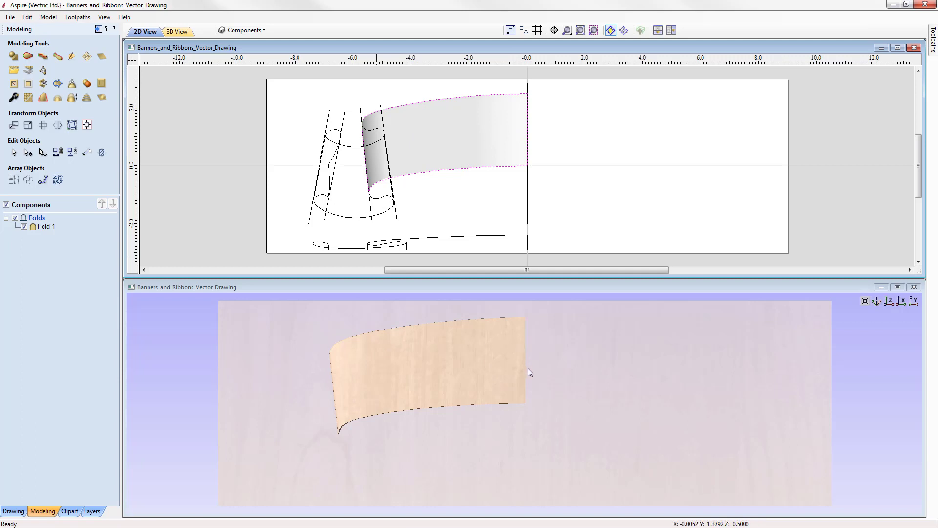
click(574, 223)
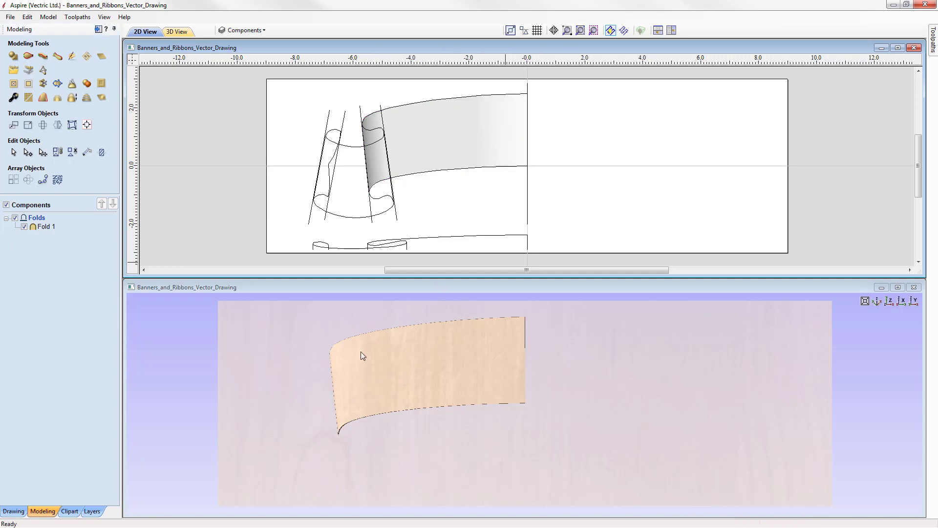
- Set the two slanted lines bounding the narrow fold beside the front panel as drive rails for another two rail sweep
click(28, 56)
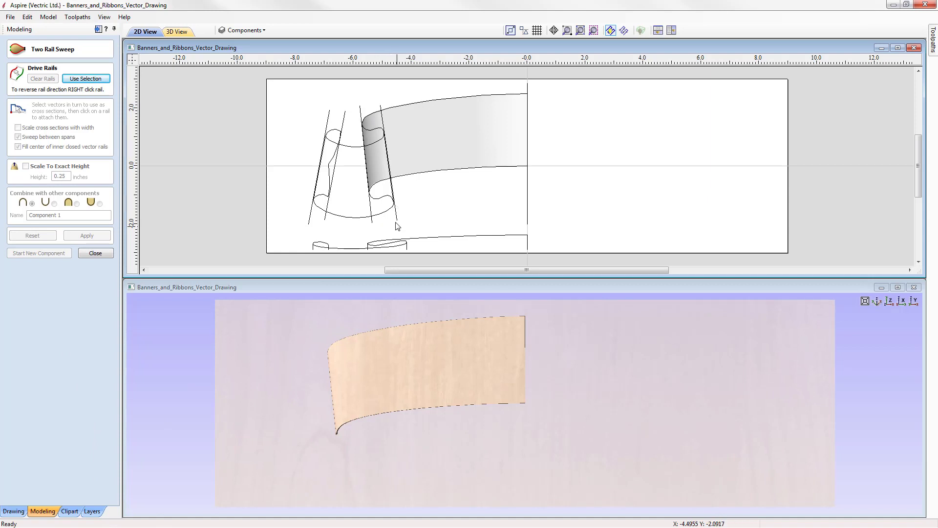
click(361, 111)
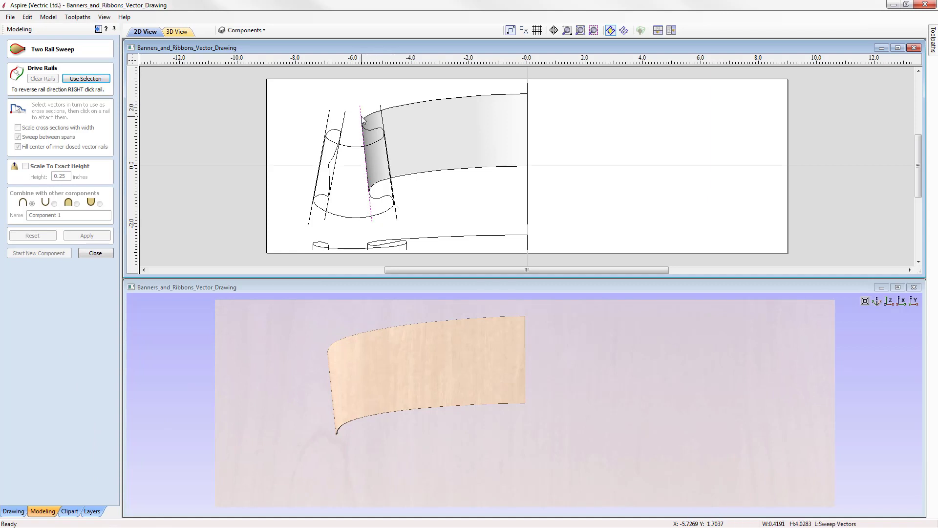
shift+click(382, 109)
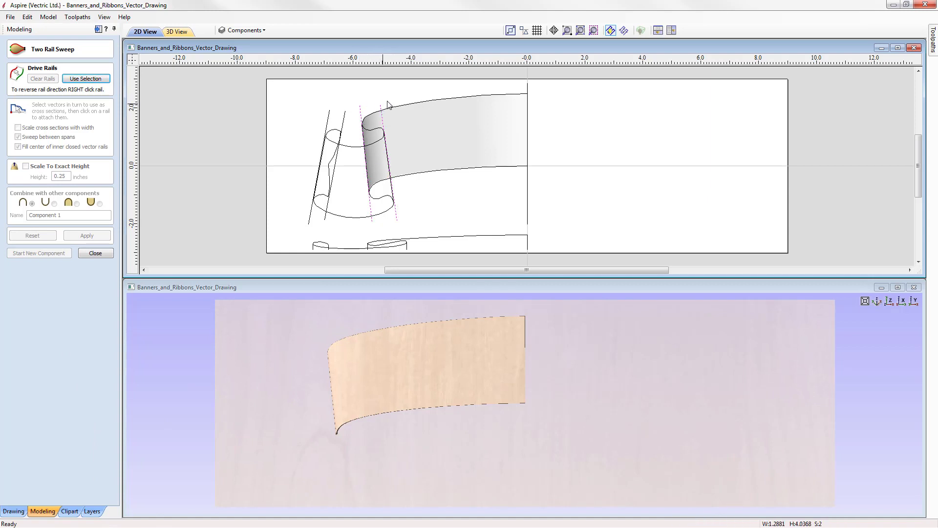
click(92, 80)
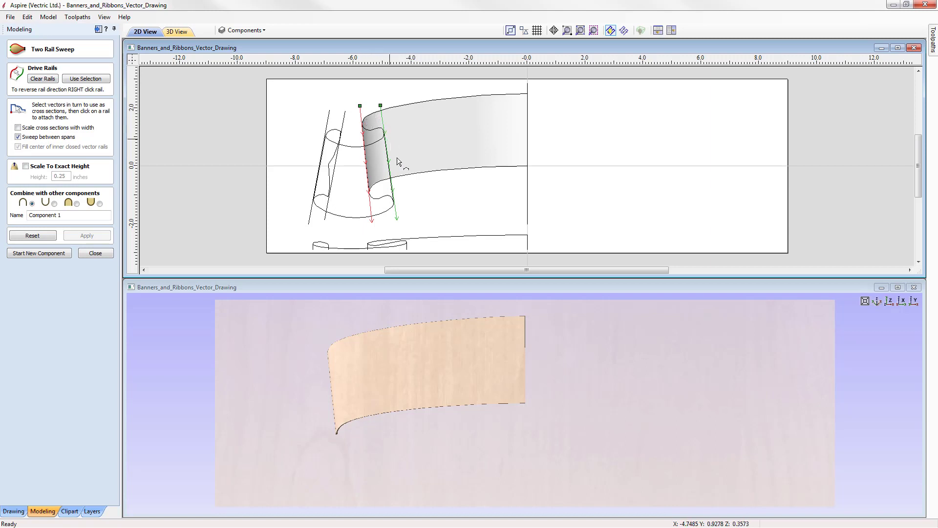
- Sweep the short middle profile along these rails with Sweep between spans off, merged and named Fold 2
click(391, 246)
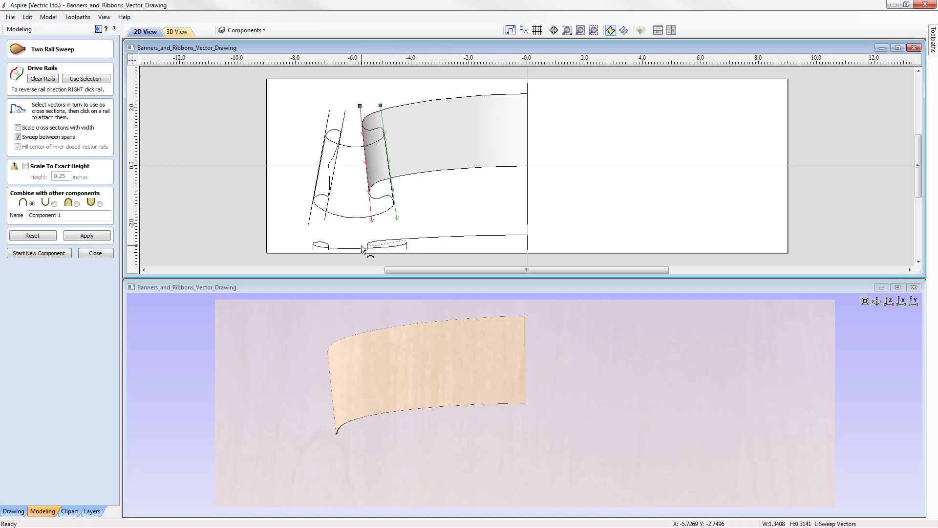
click(18, 137)
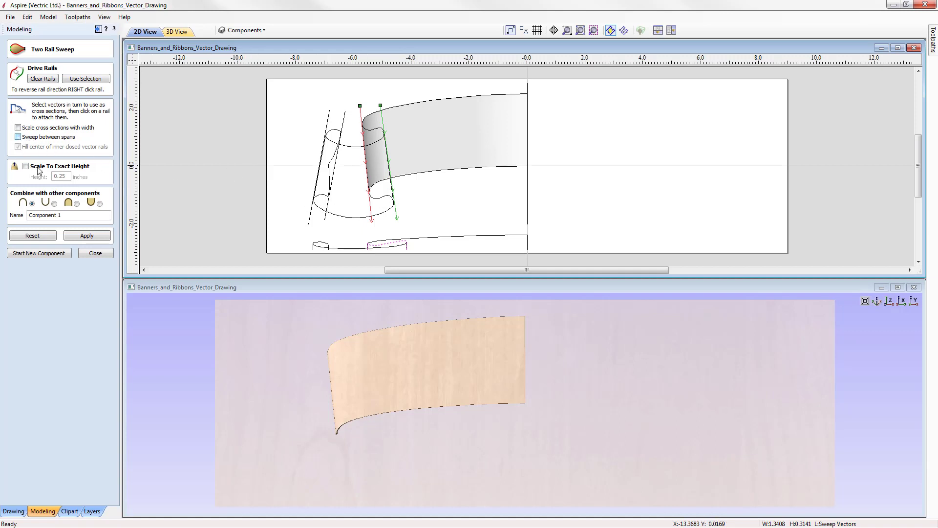
drag(66, 217, 15, 214)
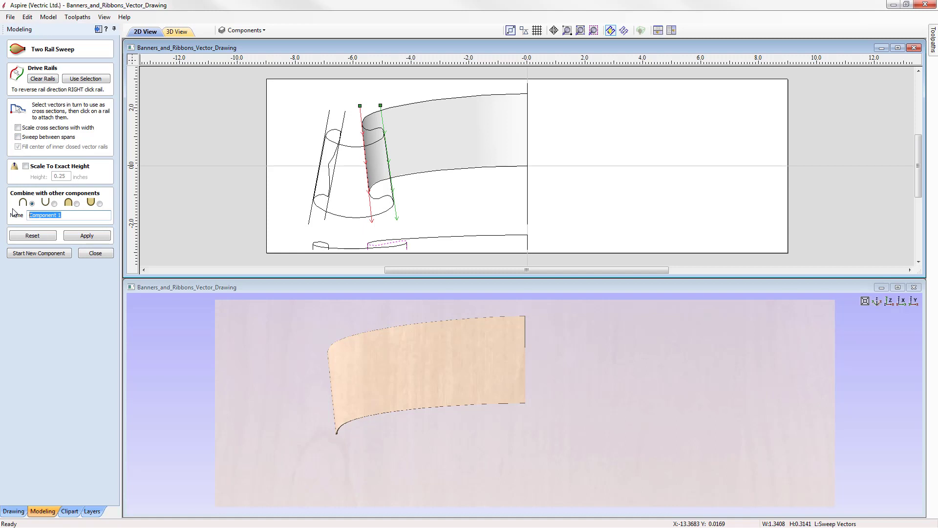
text(Fold 2)
click(77, 204)
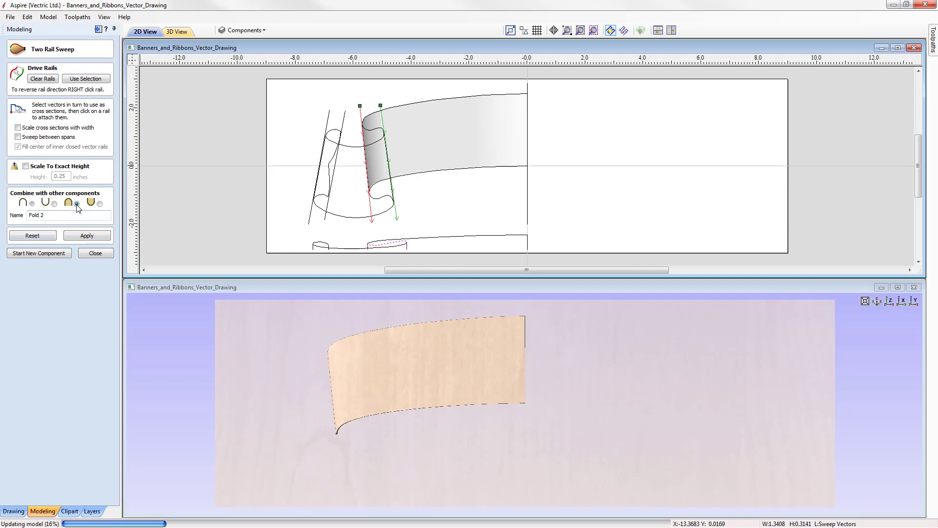
click(87, 236)
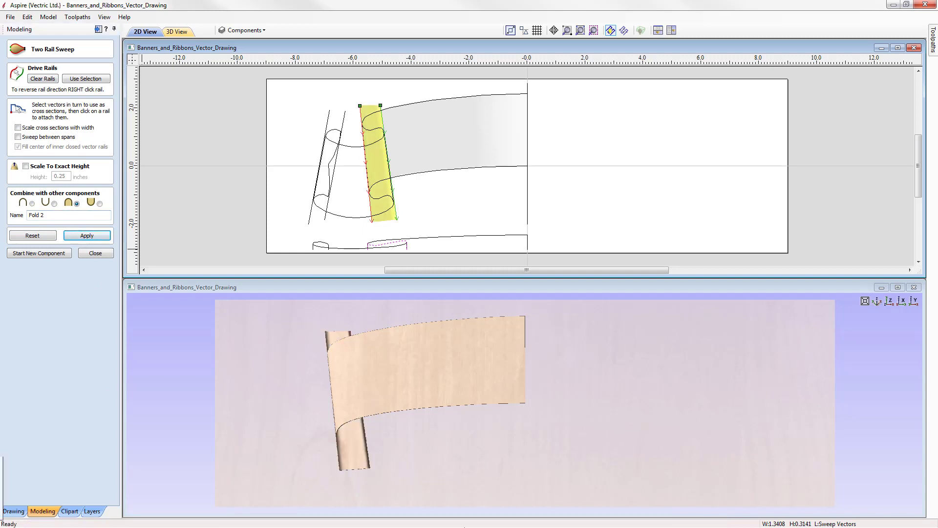
drag(456, 453, 564, 415)
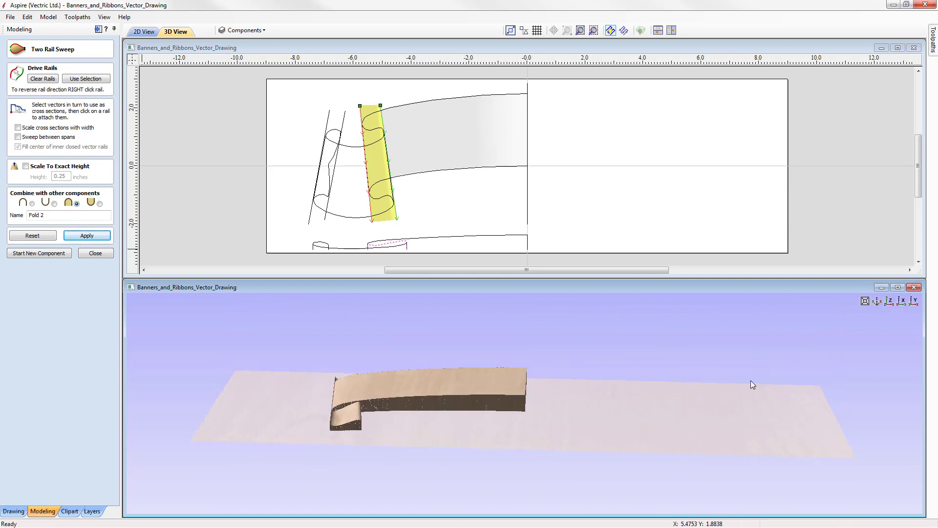
click(890, 301)
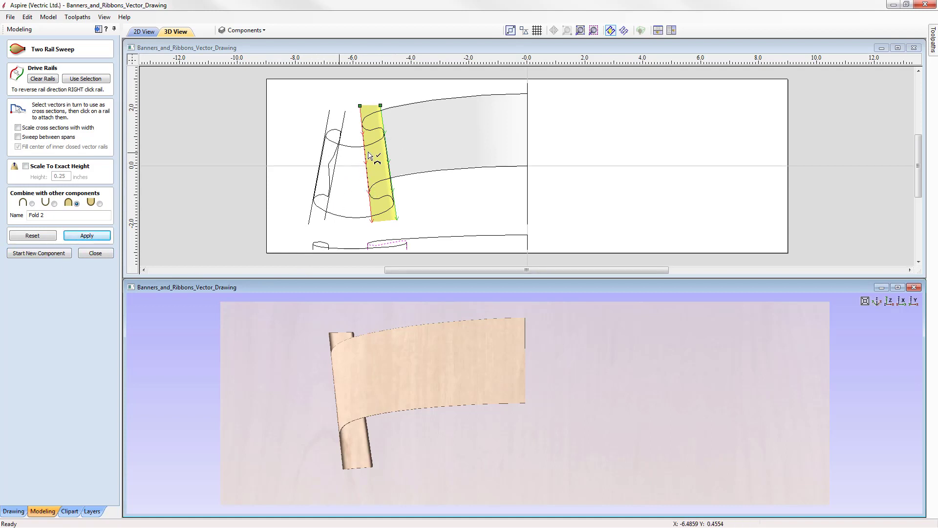
- Start a new component with the leftmost slanted line and the right-hand edge line of the narrow Fold 2 as drive rails
click(39, 253)
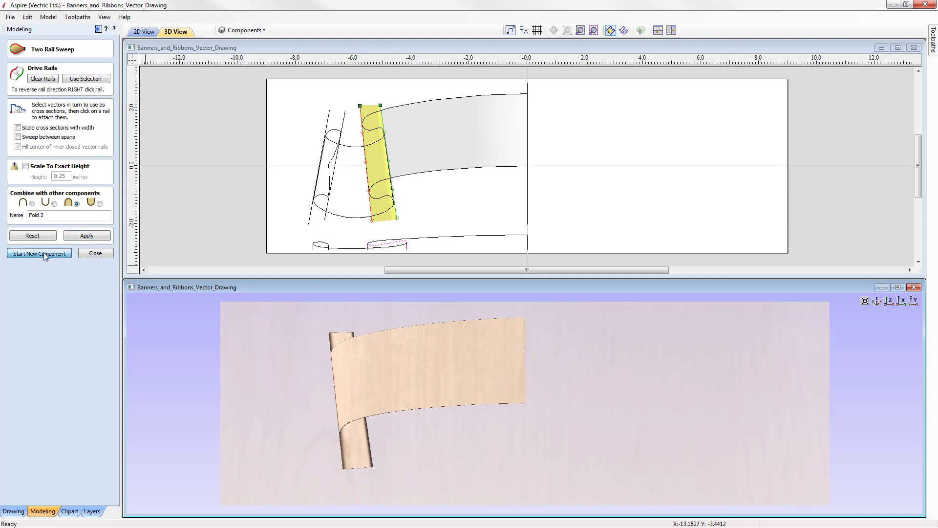
click(330, 116)
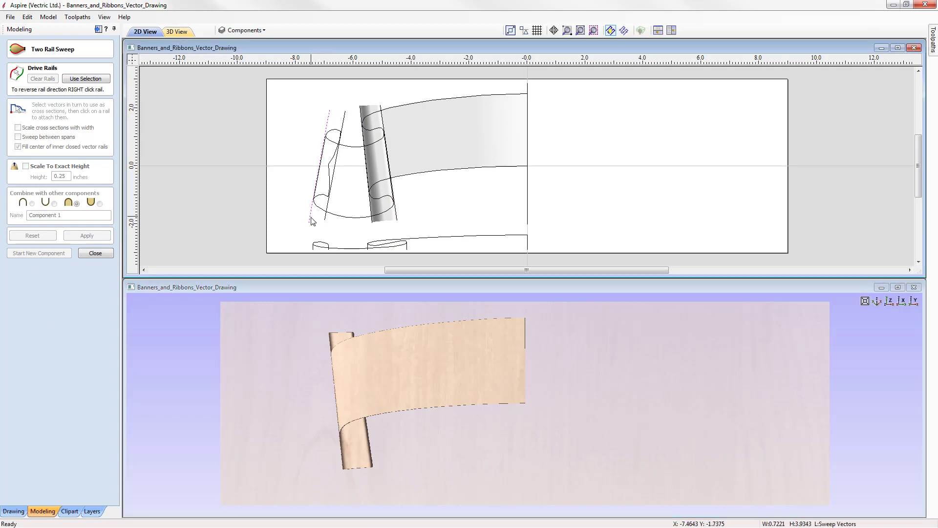
shift+click(383, 121)
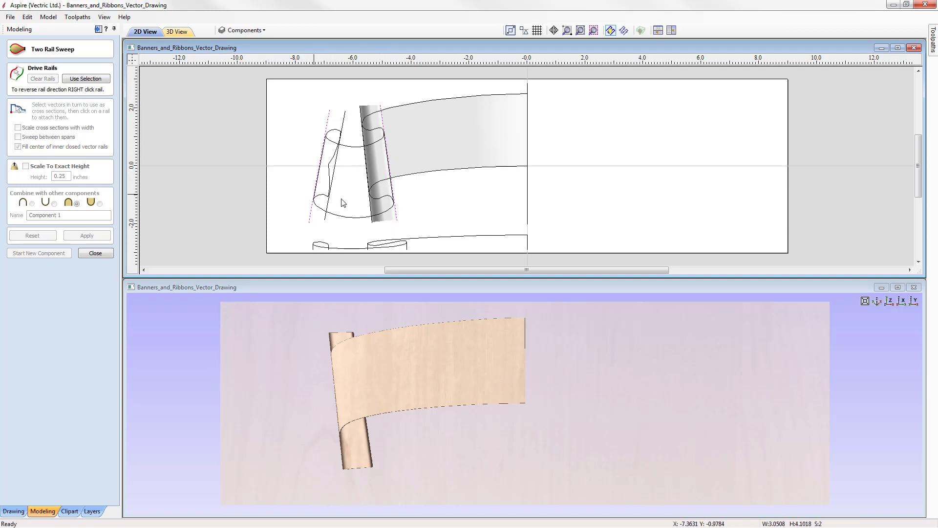
click(100, 79)
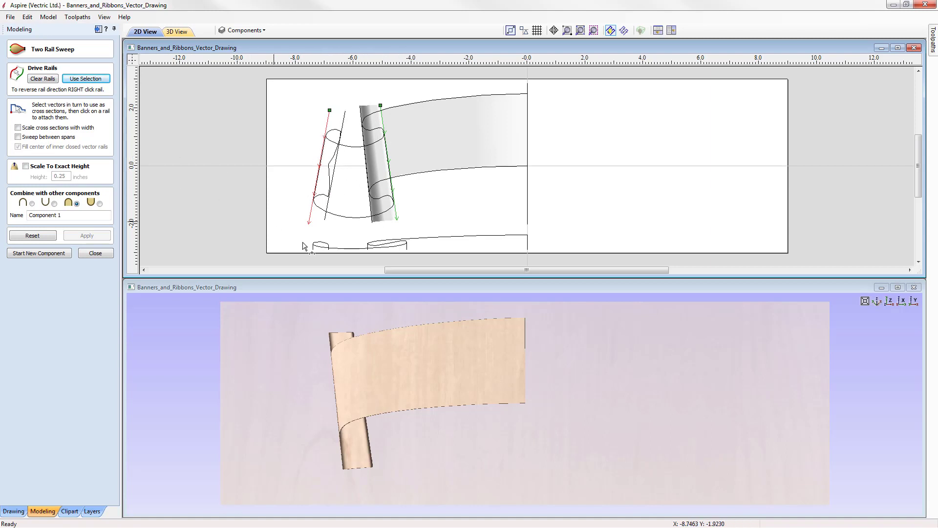
- Sweep the shallow curved profile below the back panel along these rails, merged and named Fold 3
click(359, 249)
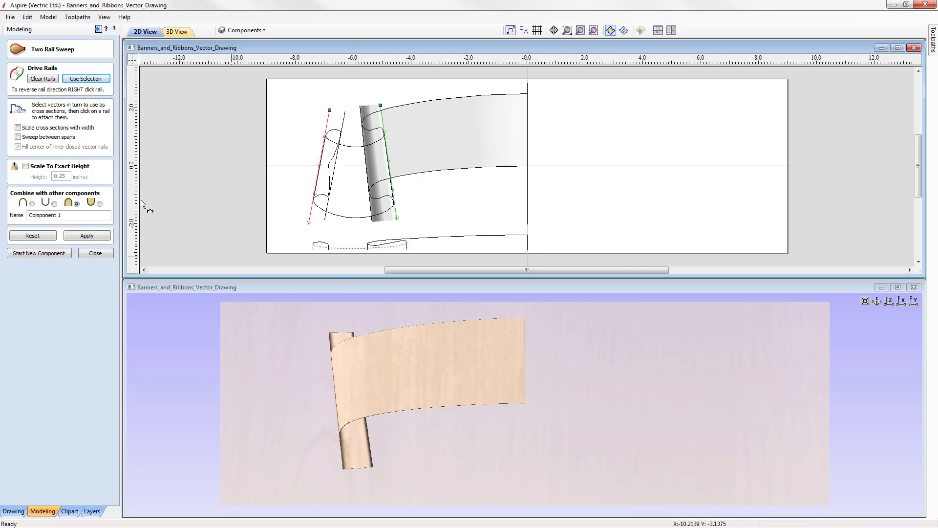
drag(62, 216, 4, 222)
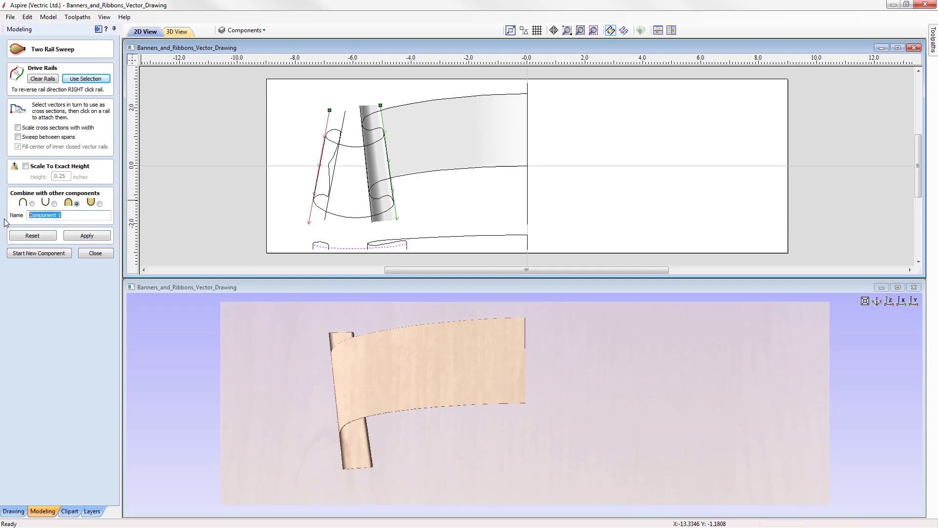
text(Fold 3)
click(93, 238)
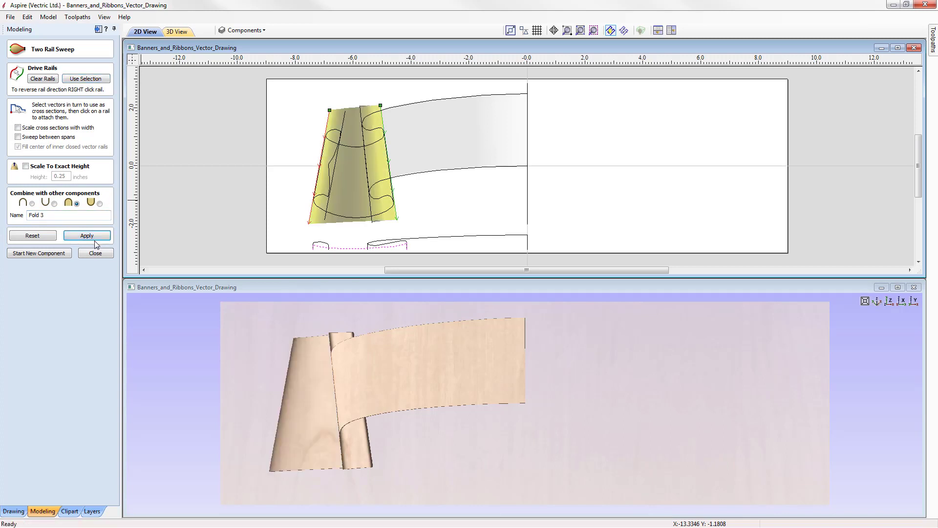
- Start another component with the two slanted lines bounding the narrow curled end of the ribbon as drive rails
click(40, 255)
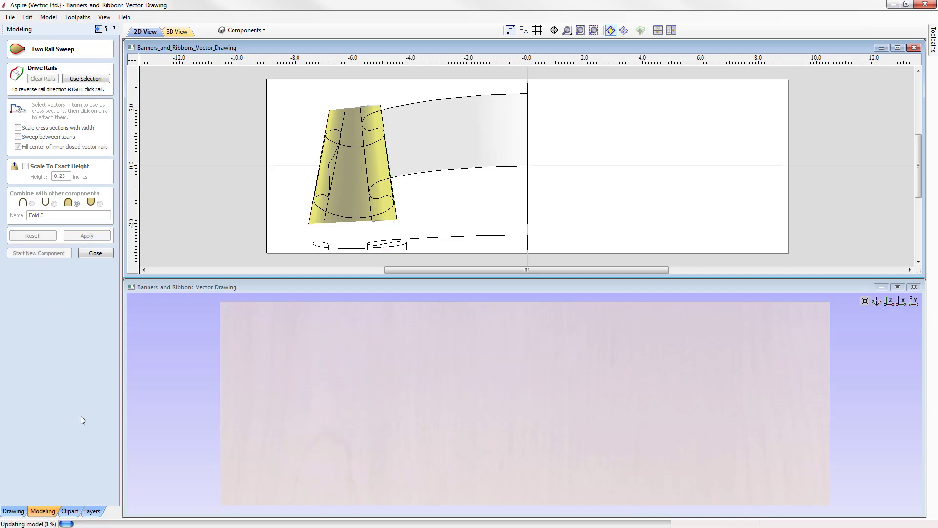
click(330, 120)
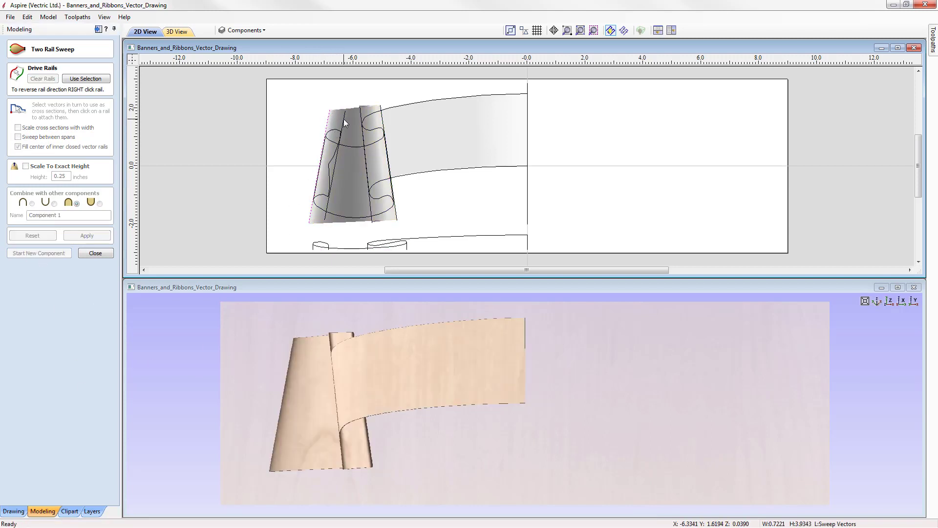
shift+click(342, 131)
click(97, 78)
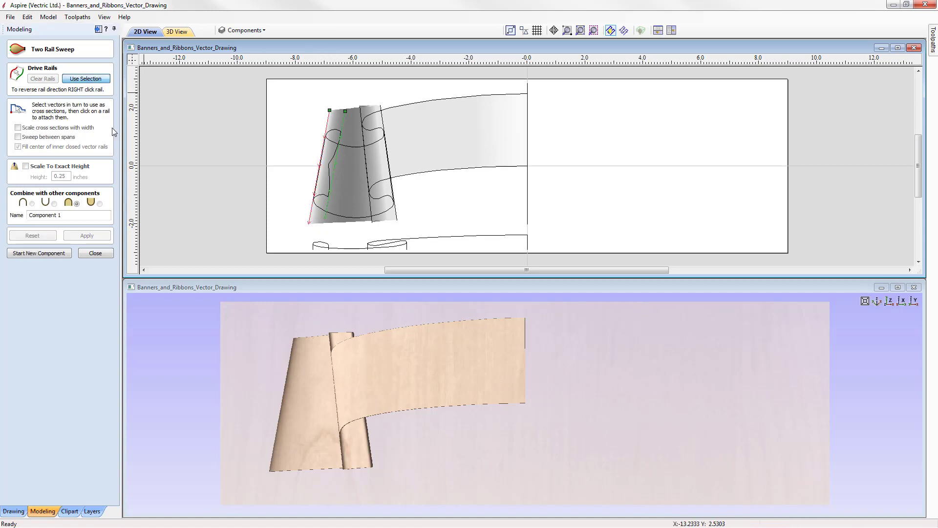
- Sweep the small leftmost profile along the rails, merged and named Fold 4, and finish the two rail sweep
click(325, 245)
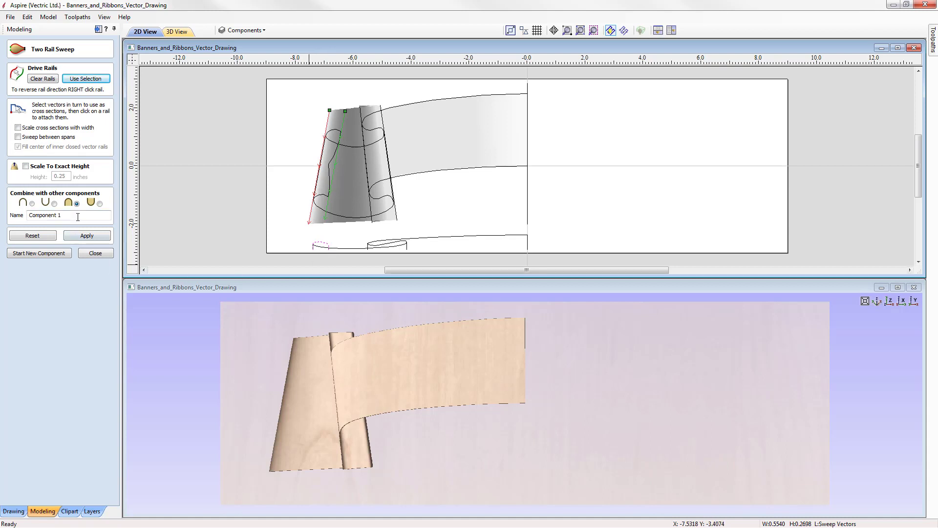
drag(78, 216, 6, 221)
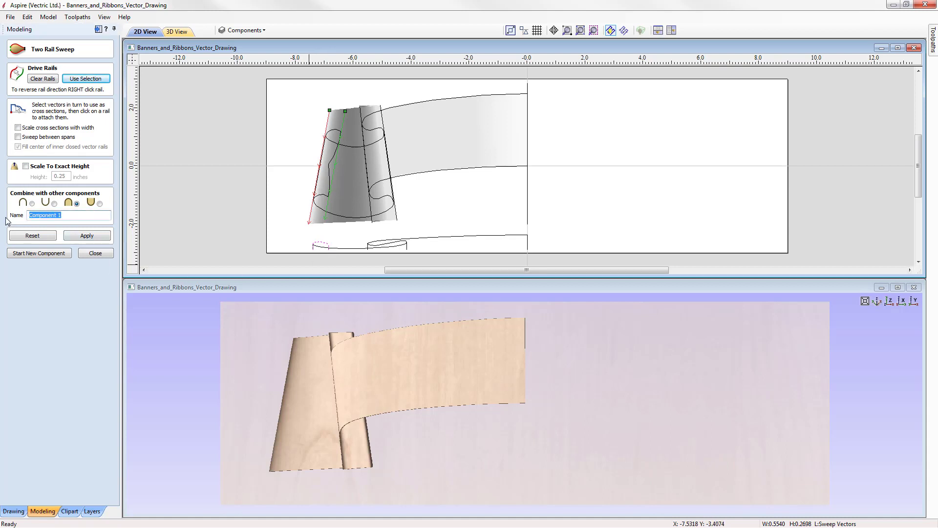
text(Fold 4)
click(93, 238)
click(94, 253)
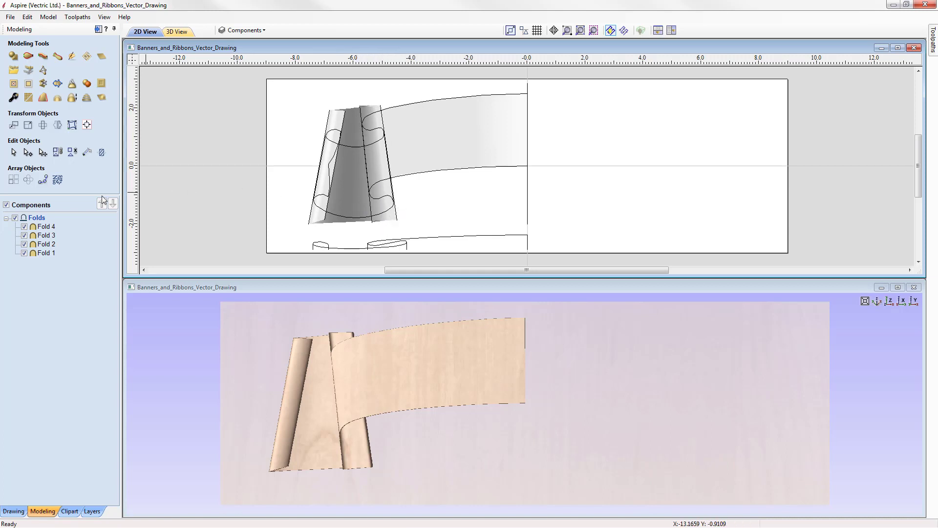
- Trim the Fold 2 component to its narrow fold outline, clearing the model outside it
click(45, 245)
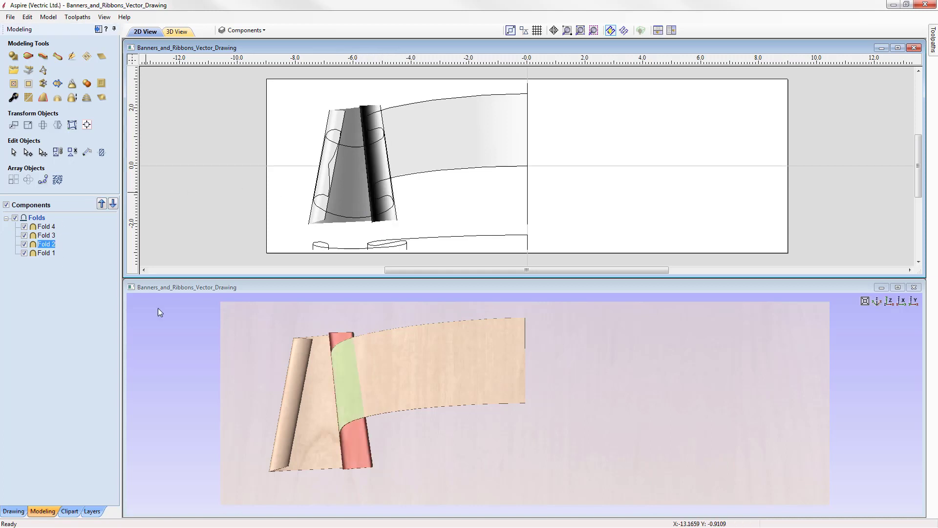
click(383, 198)
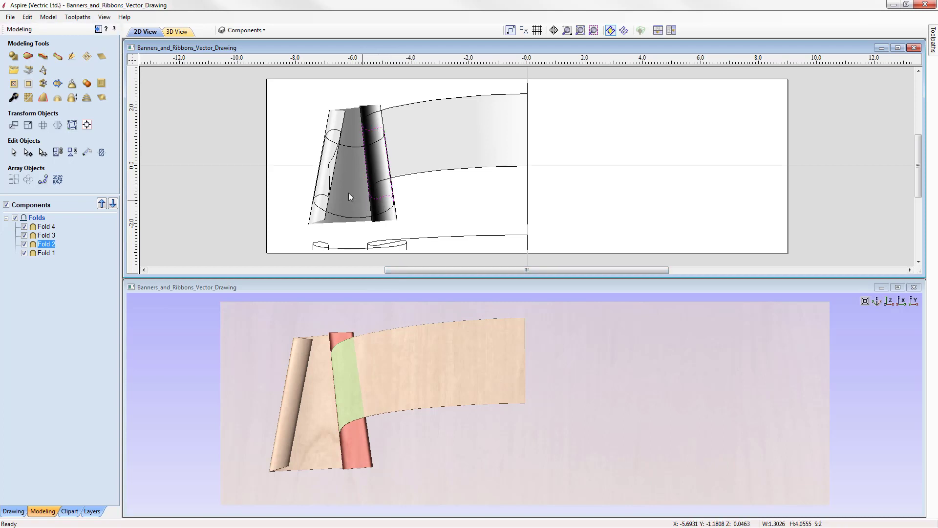
click(29, 85)
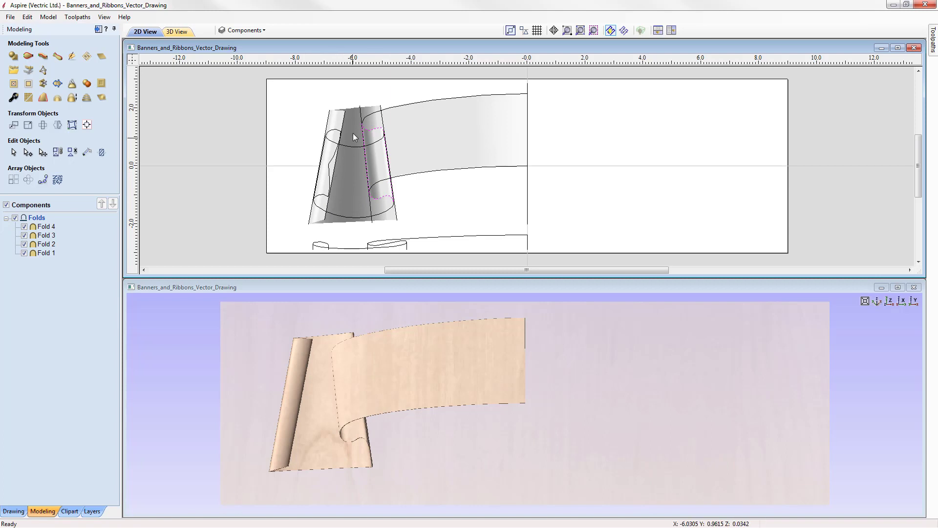
- Trim the Fold 3 component to the back panel's outline, clearing the model outside it
click(354, 149)
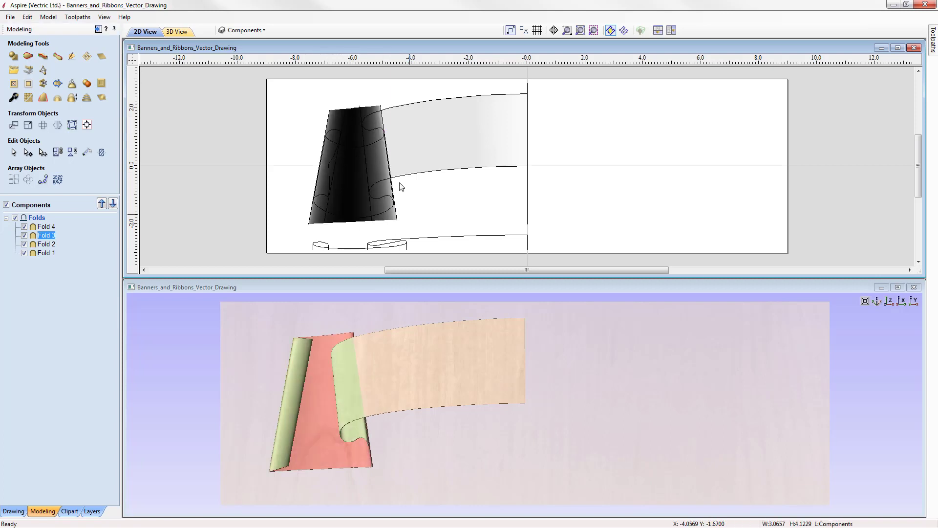
click(357, 222)
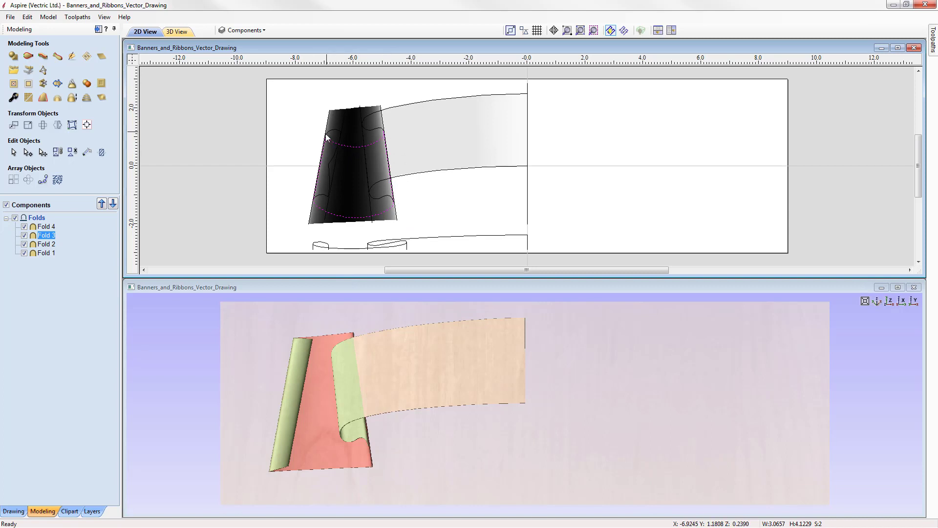
click(28, 83)
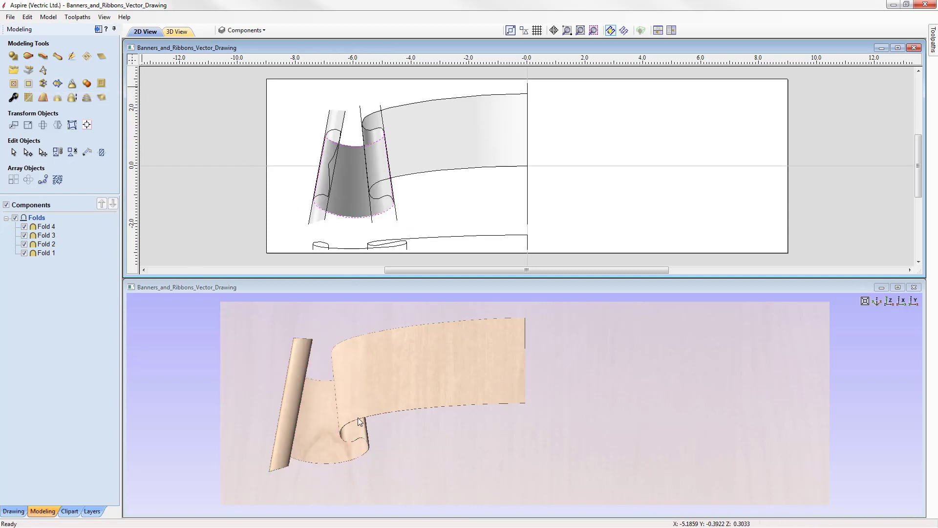
- Trim the Fold 4 component to the curled end's outline, clearing the model outside it
click(337, 119)
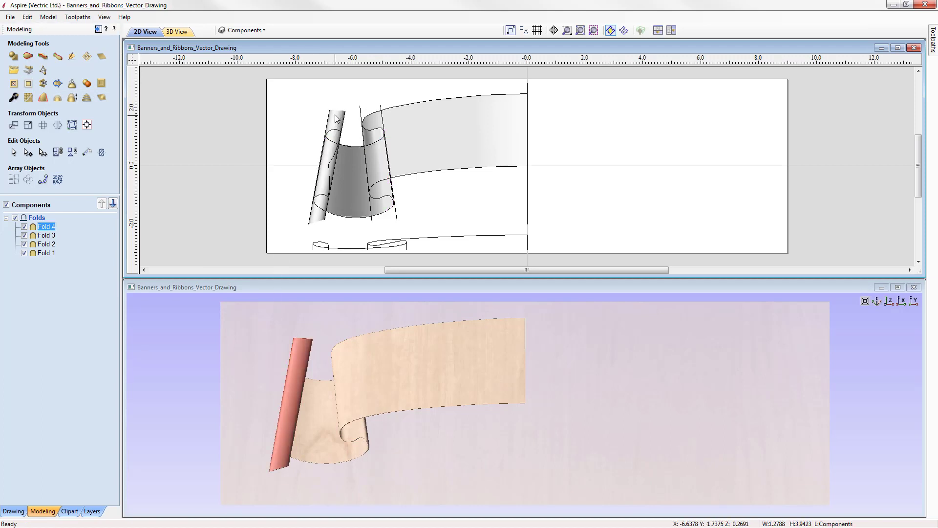
click(321, 198)
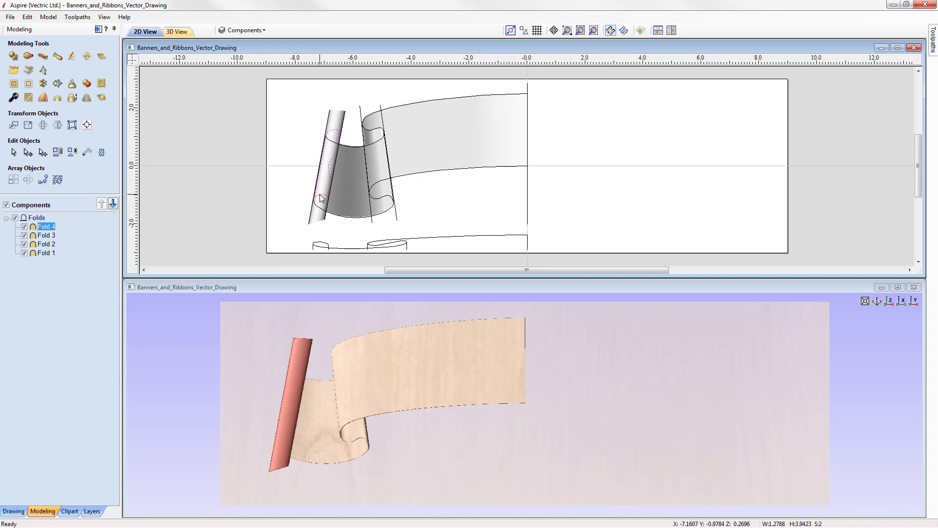
click(29, 85)
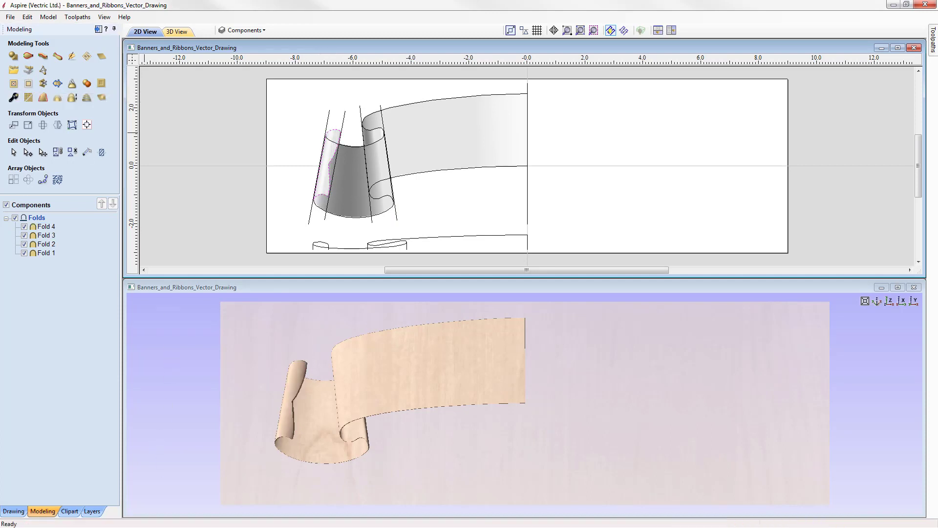
- Examine the heights and overlaps of the four trimmed folds from several 3D angles, ending with a view straight down Z
right_drag(254, 386, 254, 394)
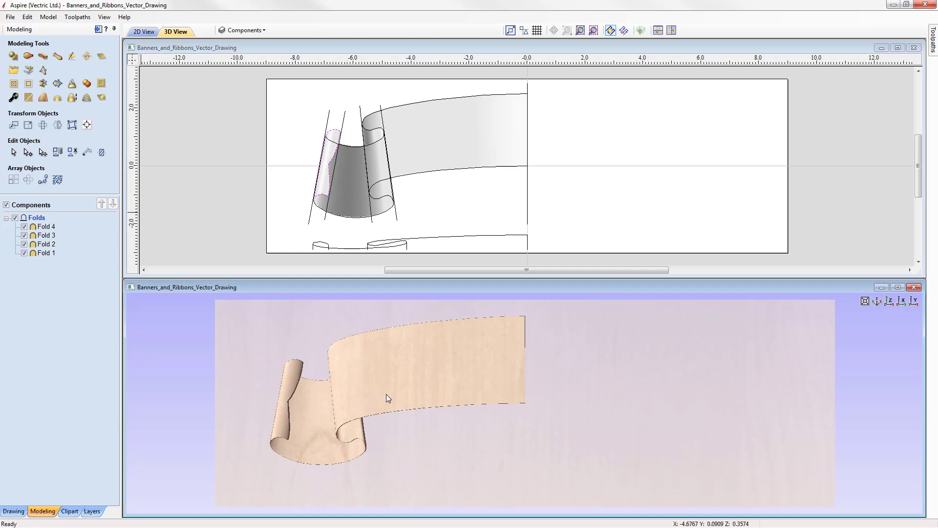
drag(493, 408, 505, 392)
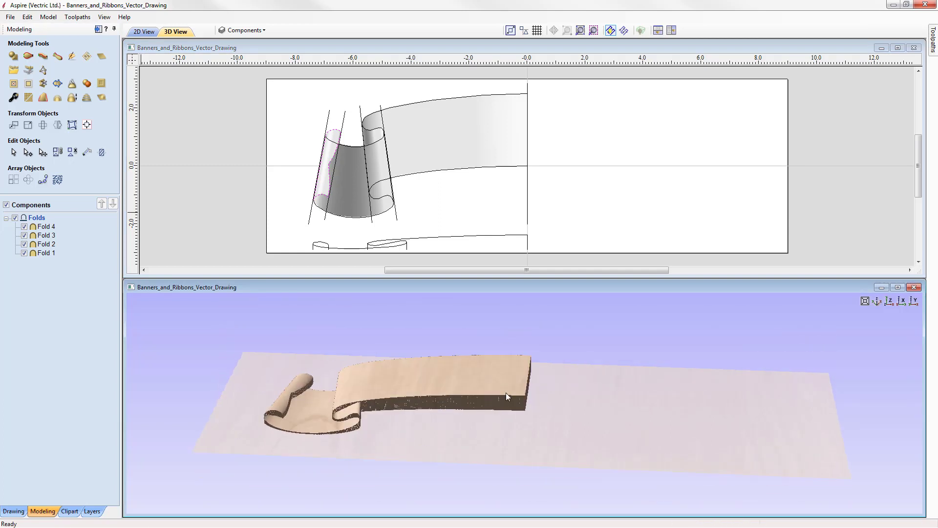
drag(550, 417, 465, 314)
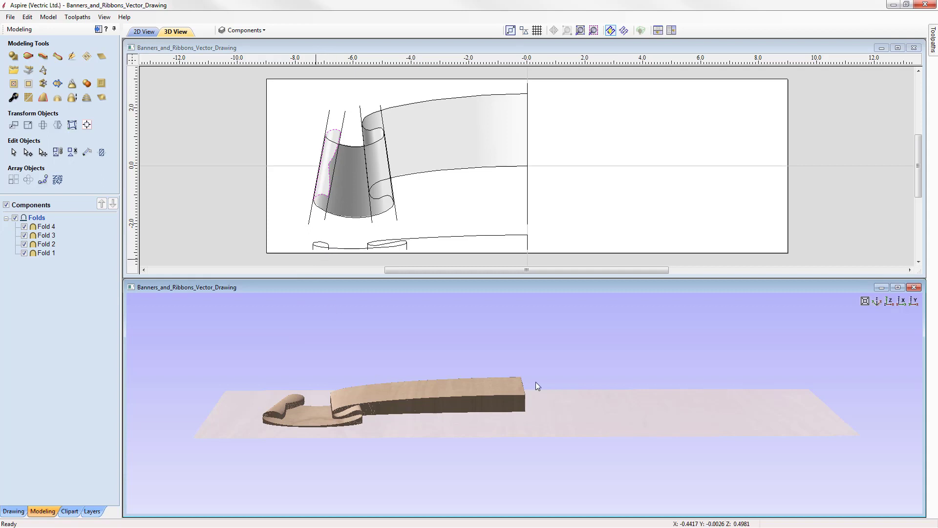
drag(527, 372, 565, 445)
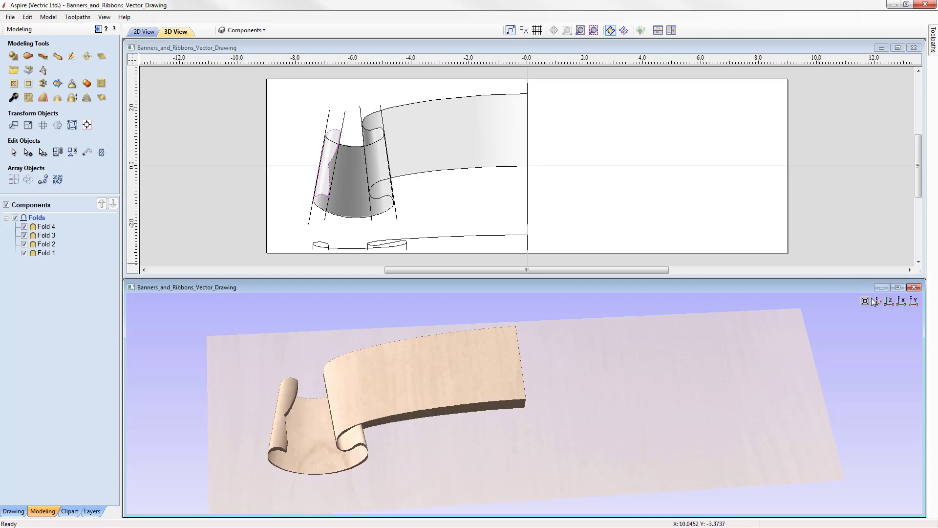
click(889, 300)
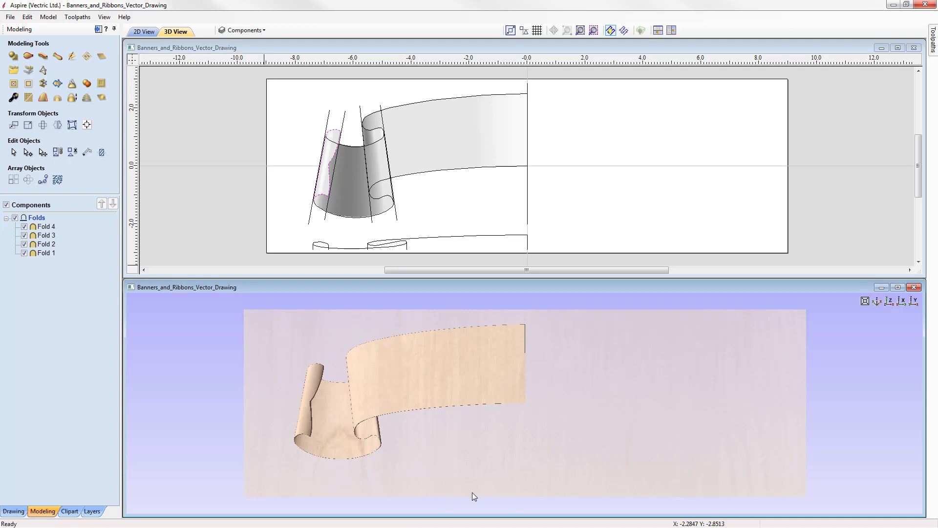
- Insert a new component level above Folds and name it Banner
right_click(37, 219)
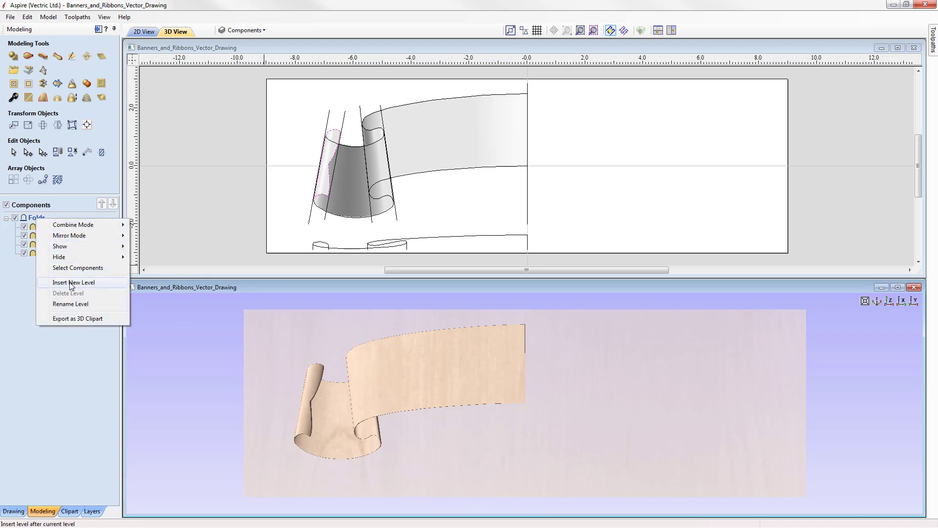
click(97, 284)
right_click(39, 218)
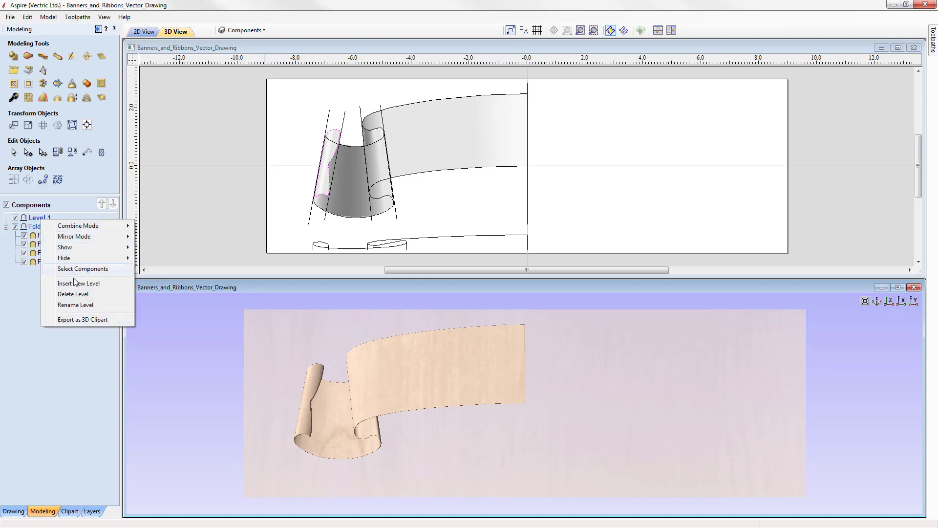
click(76, 305)
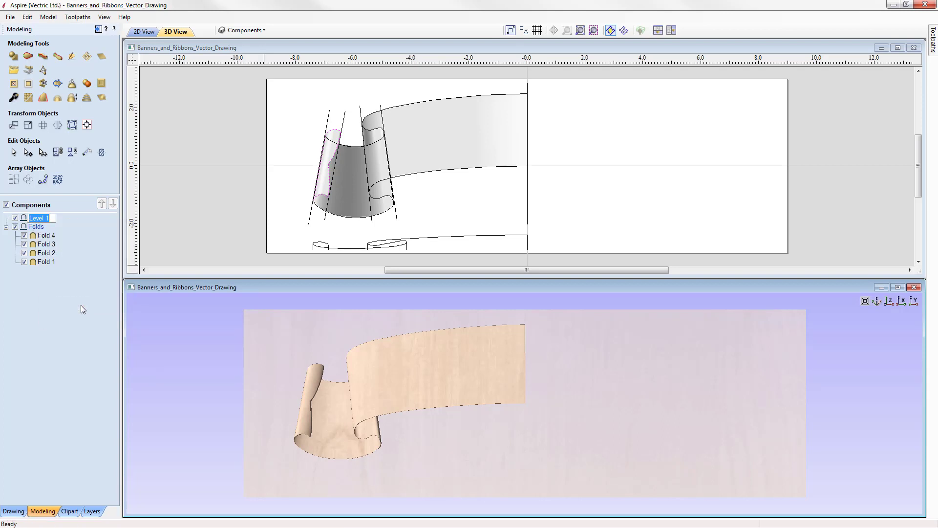
text(Banner)
key(Return)
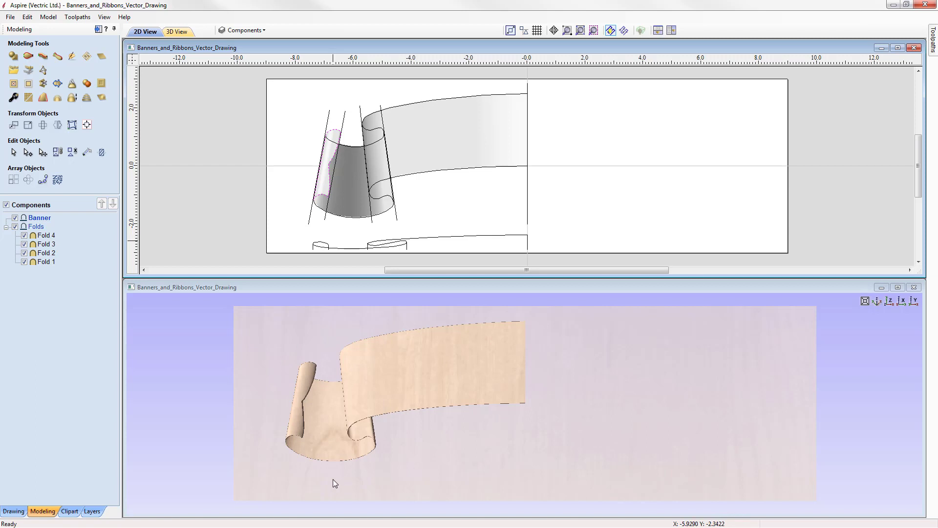
- Create a single component from the visible model in the Banner level, then hide and collapse the Folds level
click(87, 85)
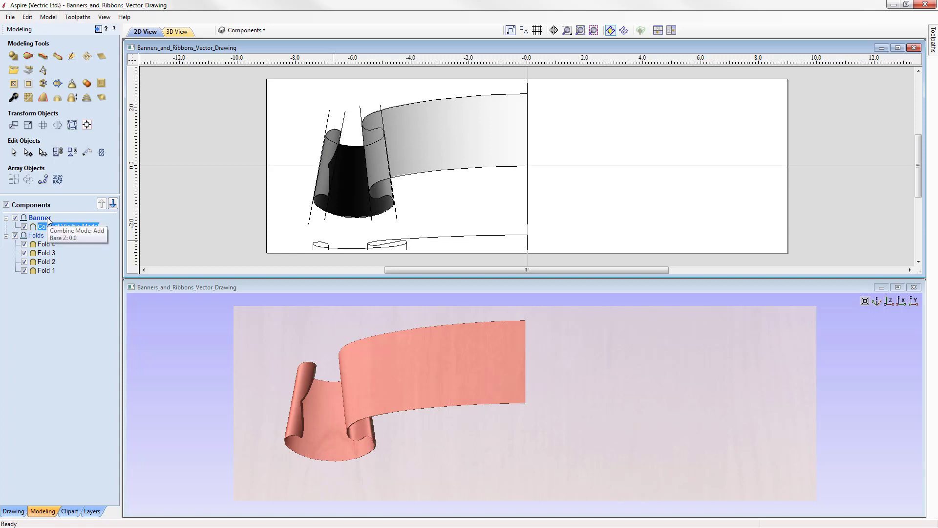
click(15, 236)
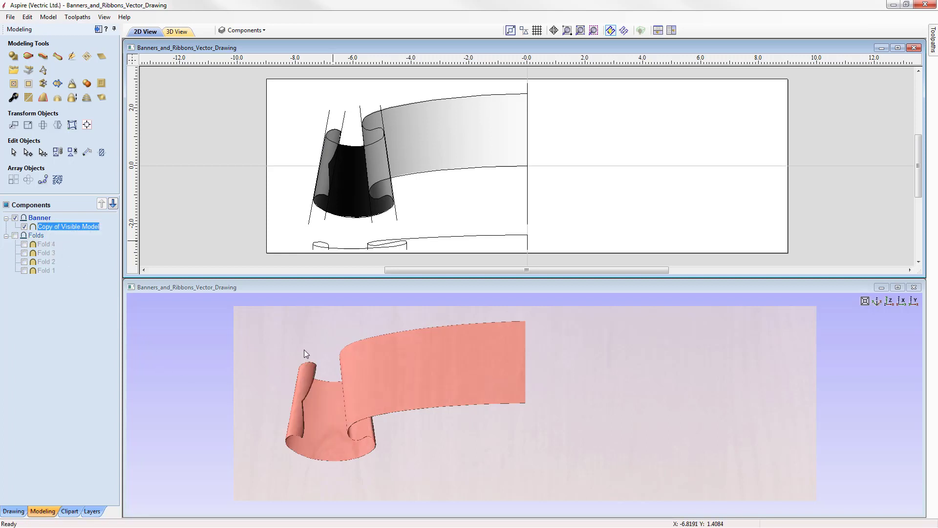
click(300, 336)
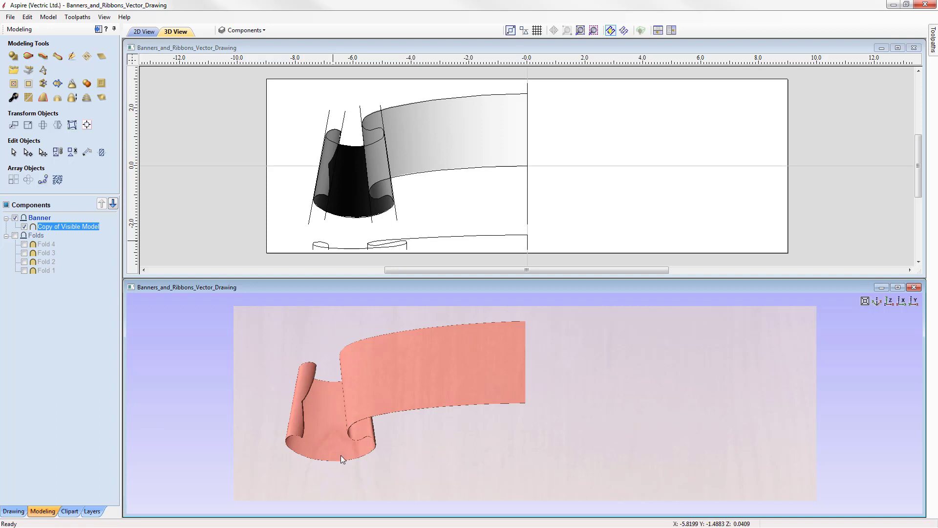
click(6, 236)
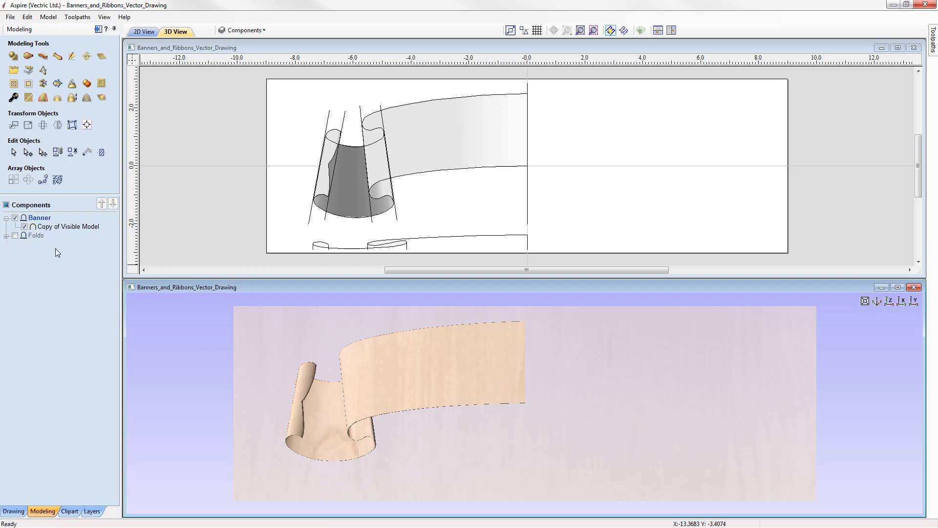
- Sculpt the Copy of Visible Model component, smoothing its outer and overlapping edges with diameter 149, strength 12 and smoothness 70
click(73, 228)
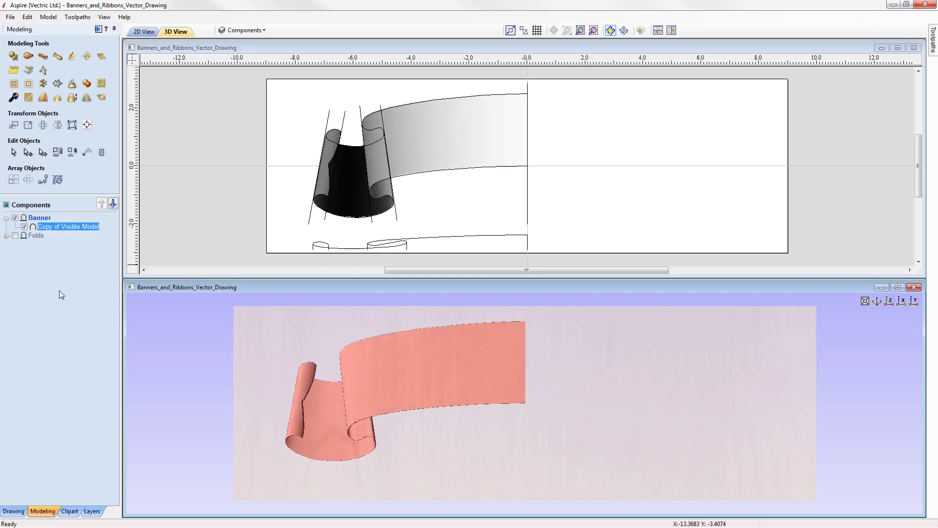
click(72, 56)
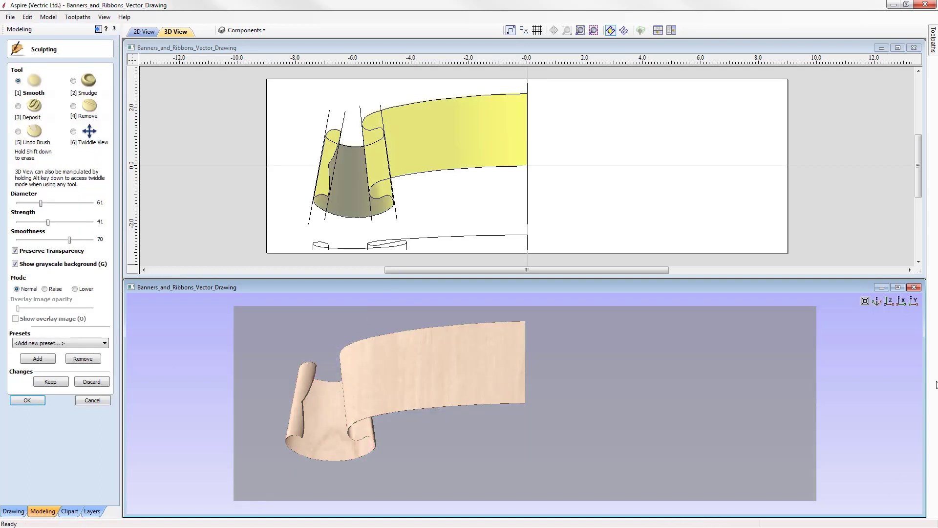
click(898, 287)
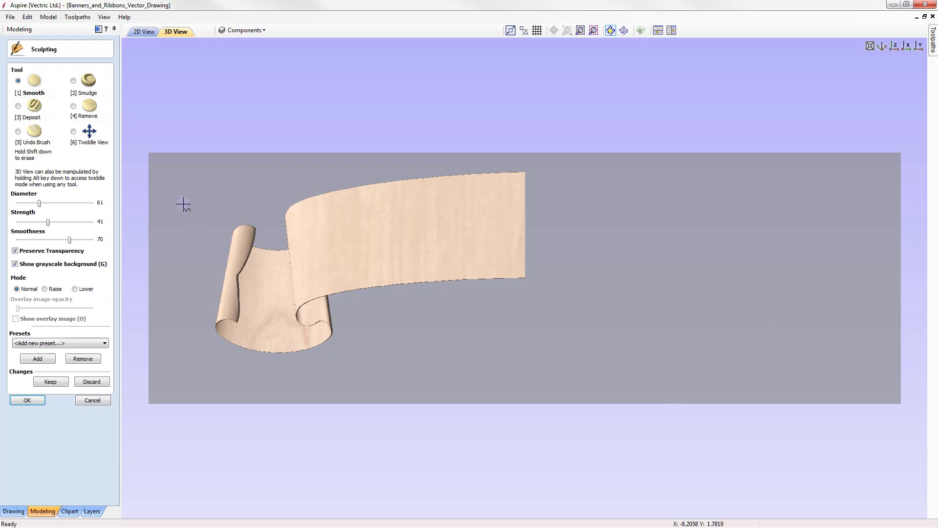
drag(43, 203, 48, 203)
drag(33, 223, 32, 223)
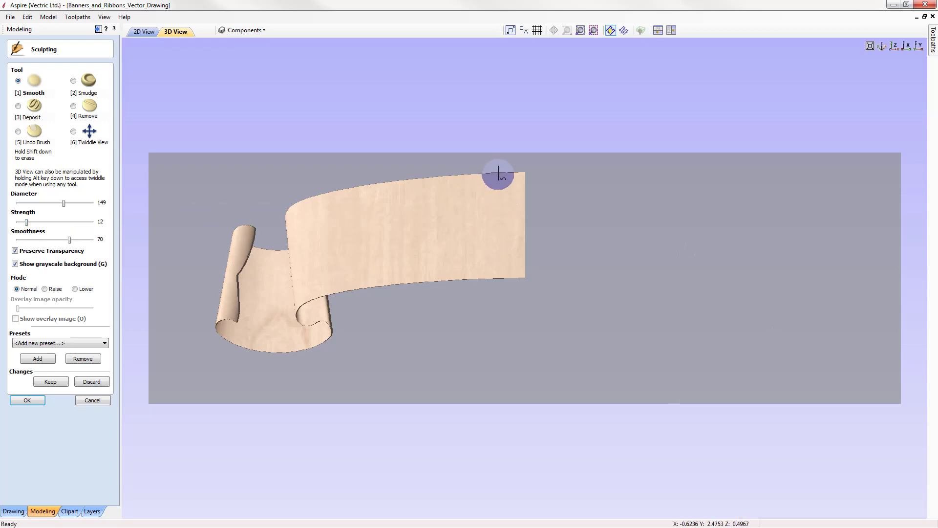
mouse_move(499, 173)
mouse_down()
mouse_move(303, 195)
mouse_move(286, 235)
mouse_move(289, 296)
mouse_move(292, 320)
mouse_move(314, 325)
mouse_move(297, 317)
mouse_move(310, 318)
mouse_move(321, 345)
mouse_move(269, 347)
mouse_move(216, 324)
mouse_move(239, 321)
mouse_move(248, 228)
mouse_move(236, 235)
mouse_move(228, 284)
mouse_move(221, 323)
mouse_move(230, 336)
mouse_move(284, 344)
mouse_move(321, 334)
mouse_move(328, 300)
mouse_move(308, 304)
mouse_move(329, 282)
mouse_move(501, 276)
mouse_up()
mouse_move(473, 178)
mouse_down()
mouse_move(316, 190)
mouse_move(282, 221)
mouse_move(289, 292)
mouse_move(447, 286)
mouse_move(306, 310)
mouse_move(335, 331)
mouse_move(269, 350)
mouse_move(214, 304)
mouse_move(236, 252)
mouse_move(275, 253)
mouse_move(295, 228)
mouse_move(309, 310)
mouse_move(293, 218)
mouse_up()
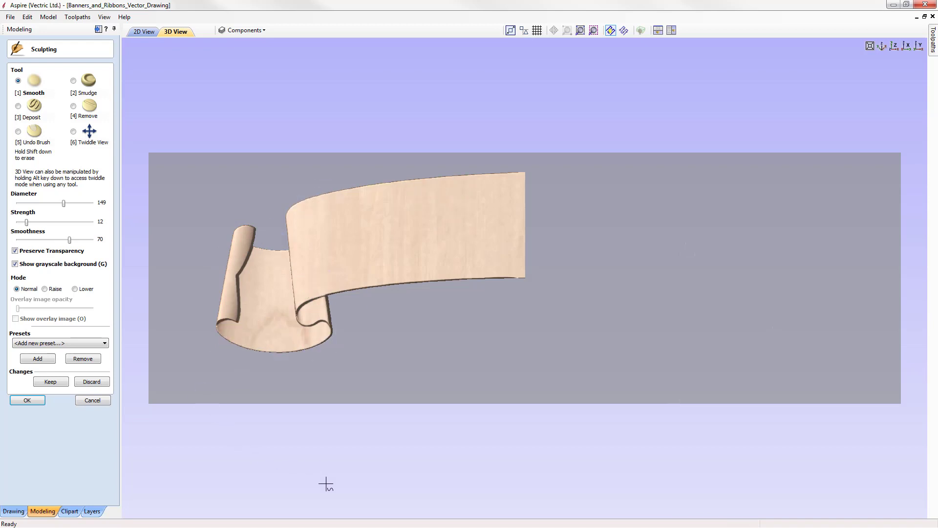
click(481, 527)
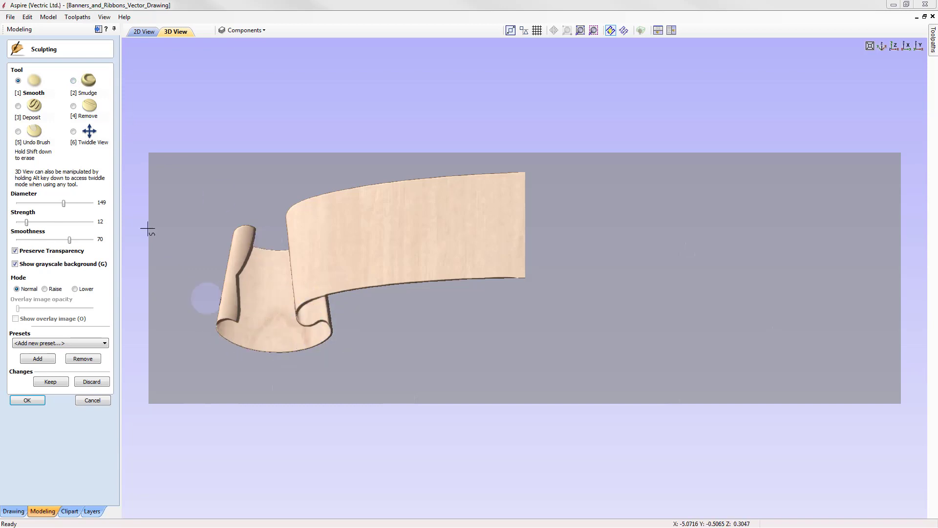
- Smudge the edge of the ribbon's central curl with diameter 149 and strength 29, and keep the sculpting changes
click(89, 131)
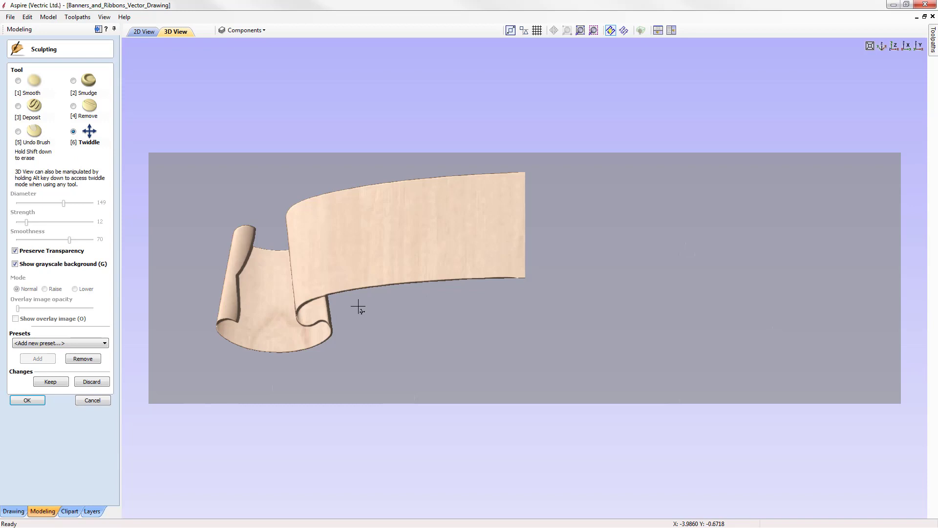
middle_drag(358, 307, 450, 304)
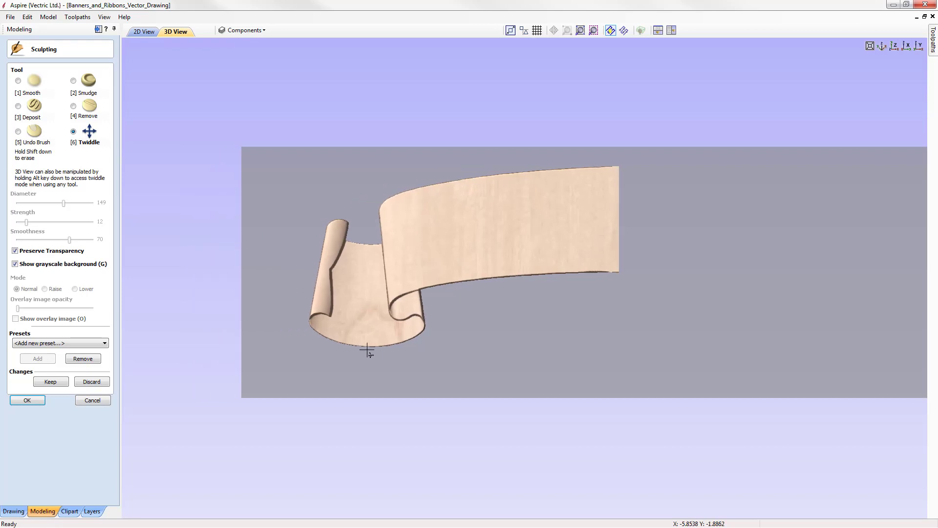
scroll(345, 337, up, 2)
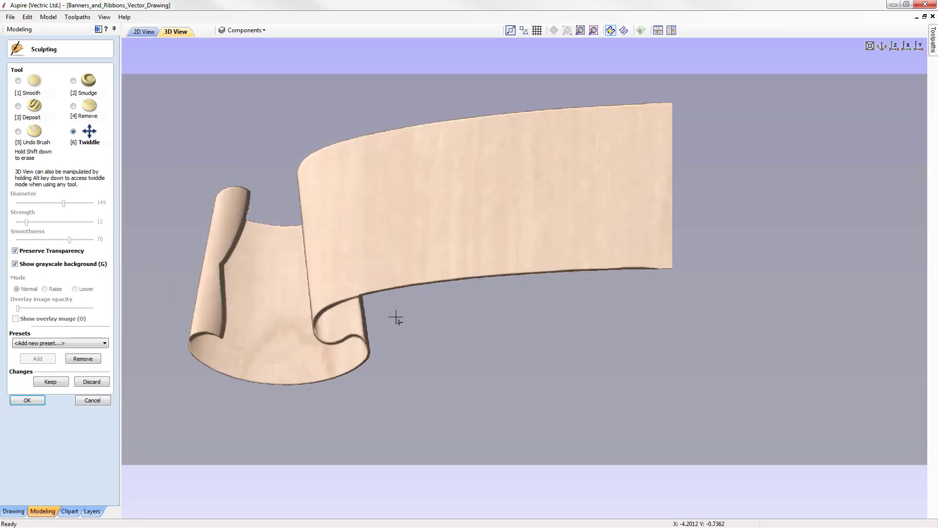
middle_drag(398, 318, 453, 318)
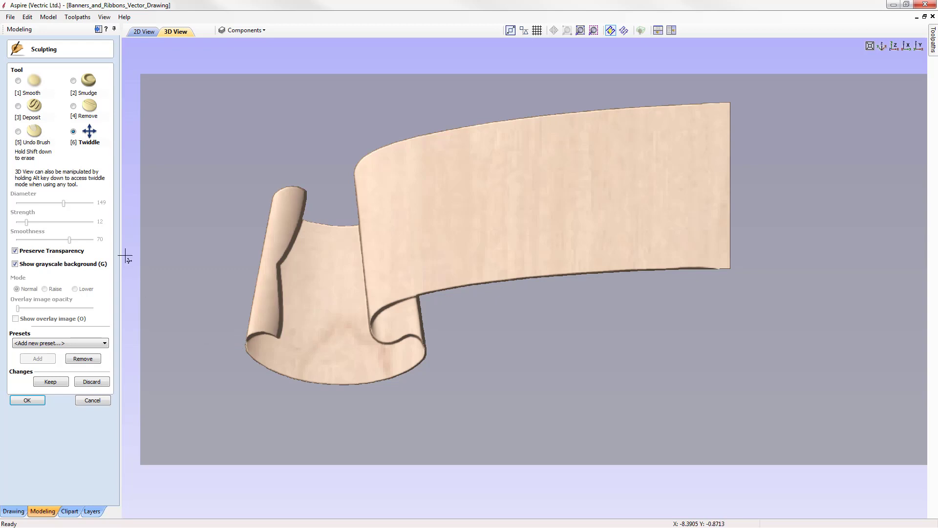
click(73, 81)
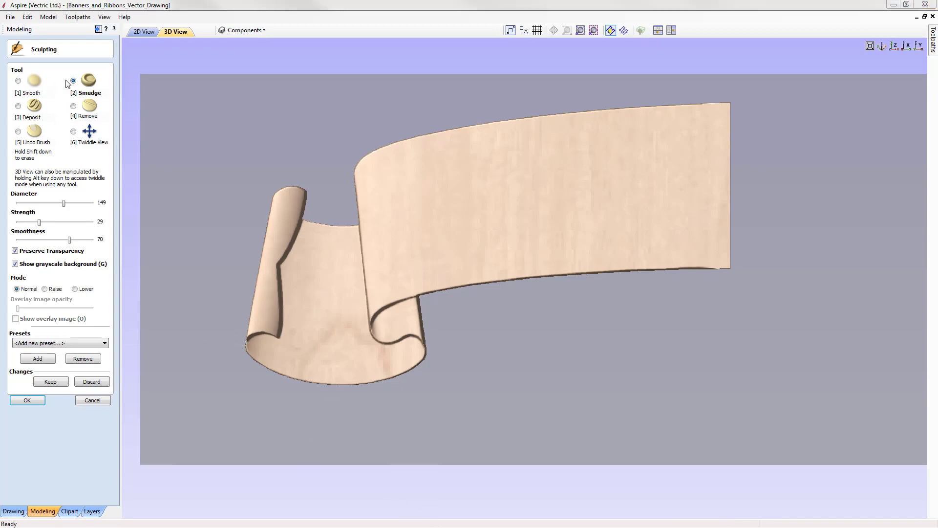
mouse_move(369, 340)
mouse_down()
mouse_move(377, 297)
mouse_move(373, 324)
mouse_move(398, 350)
mouse_move(383, 293)
mouse_move(368, 341)
mouse_move(388, 341)
mouse_move(367, 339)
mouse_move(369, 310)
mouse_move(377, 335)
mouse_move(371, 309)
mouse_move(393, 337)
mouse_move(379, 324)
mouse_move(377, 336)
mouse_up()
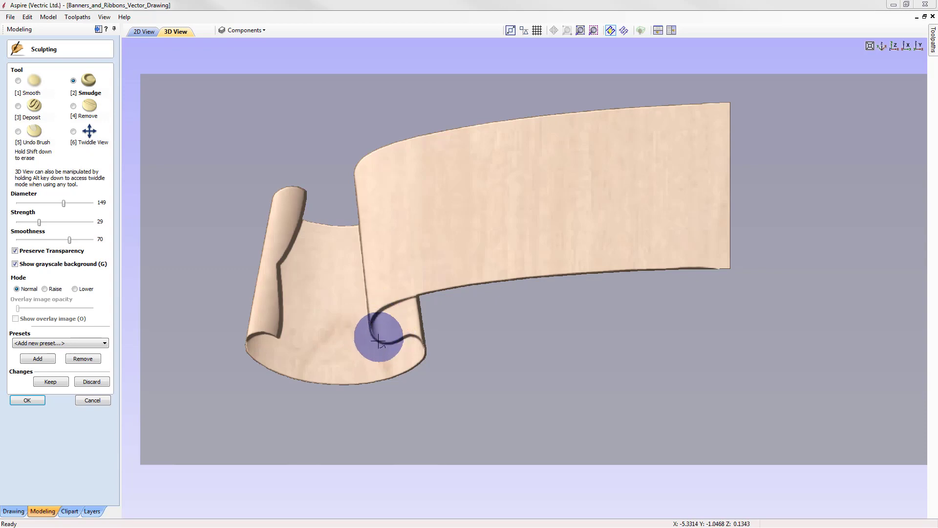
click(50, 382)
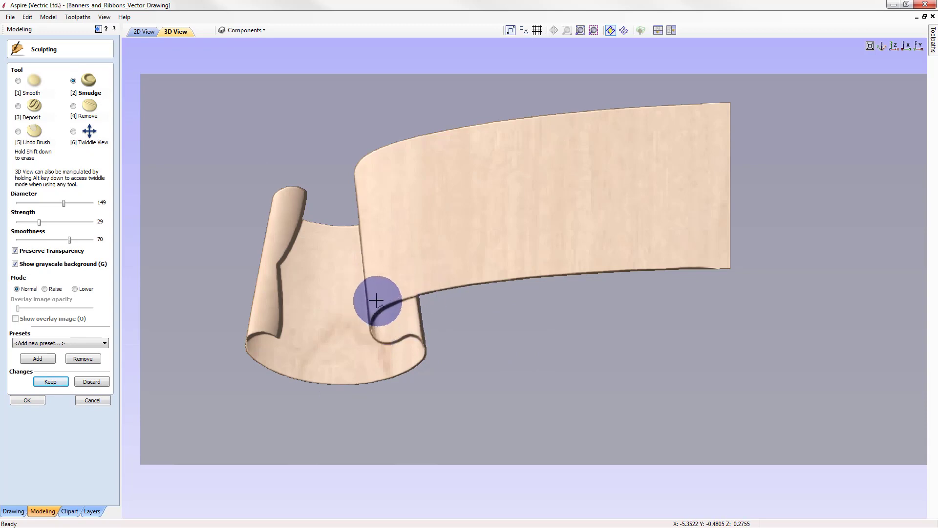
- Reduce the Smudge brush diameter to 71 and deepen the hollow inside the lower edge of the far-left curl
key(Left)
key(Left)
key(Left)
key(Left)
key(Left)
key(Left)
key(Left)
key(Left)
key(Left)
key(Left)
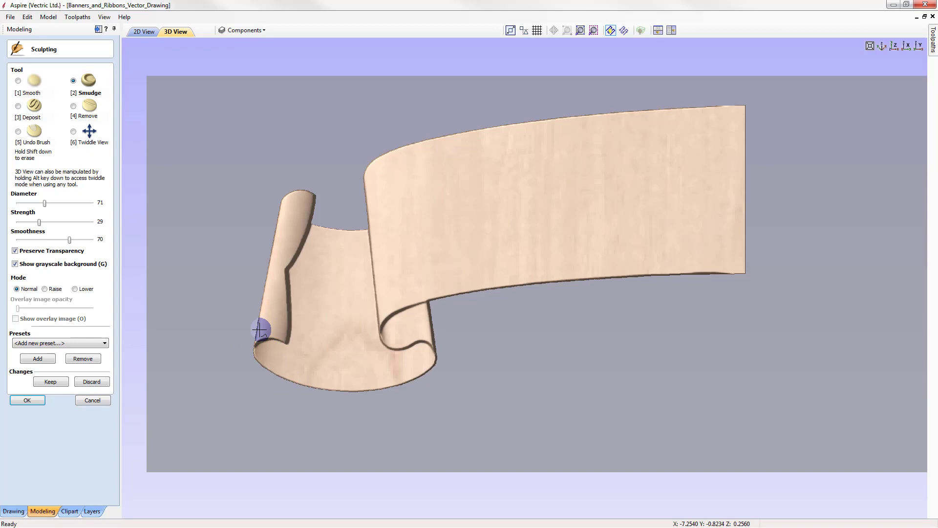
drag(256, 360, 264, 371)
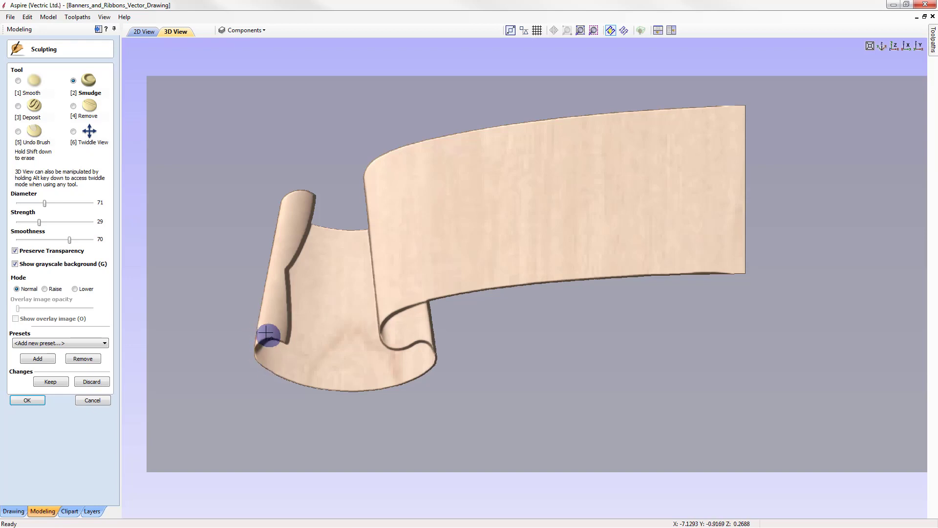
drag(267, 368, 264, 346)
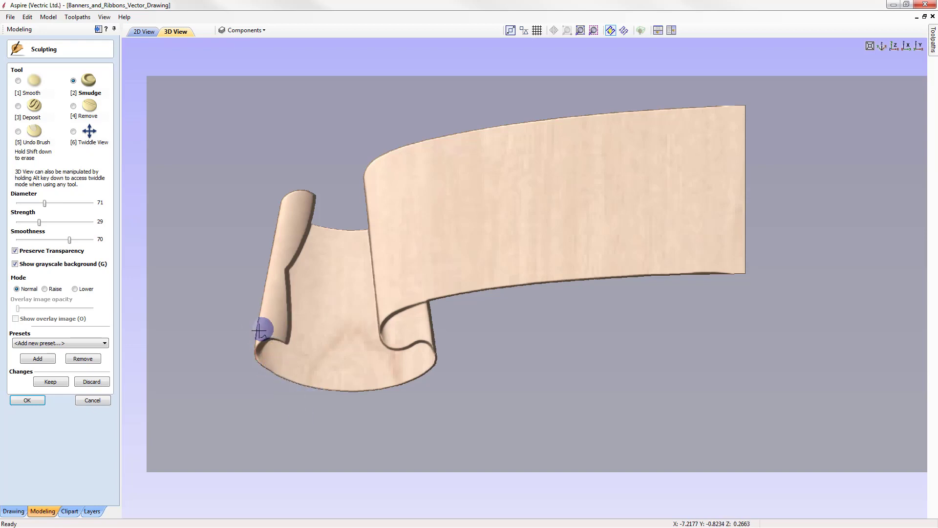
mouse_move(271, 367)
mouse_down()
mouse_move(262, 342)
mouse_move(281, 381)
mouse_up()
drag(258, 338, 285, 391)
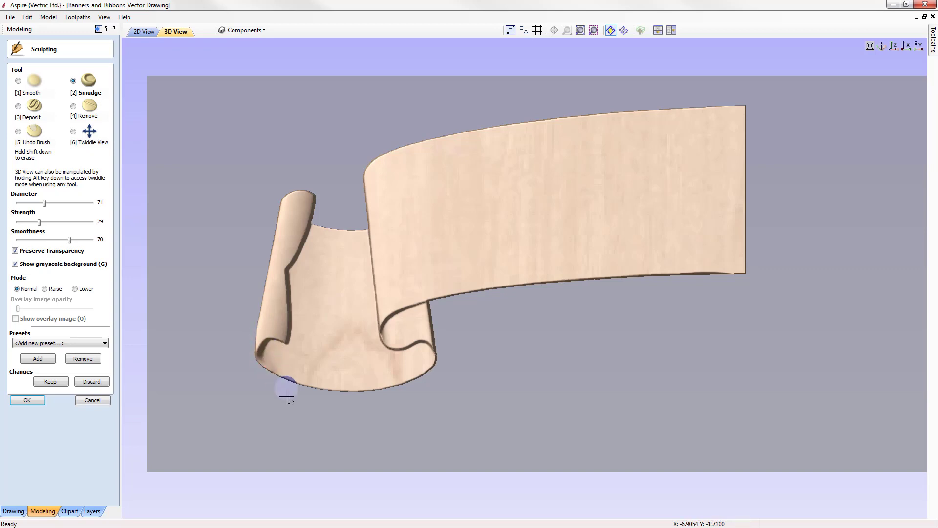
drag(254, 342, 254, 353)
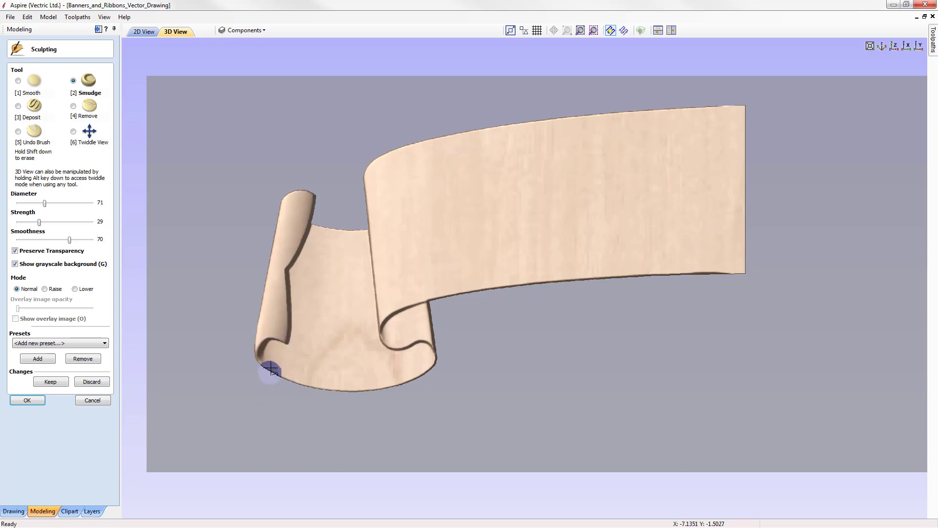
drag(264, 348, 266, 329)
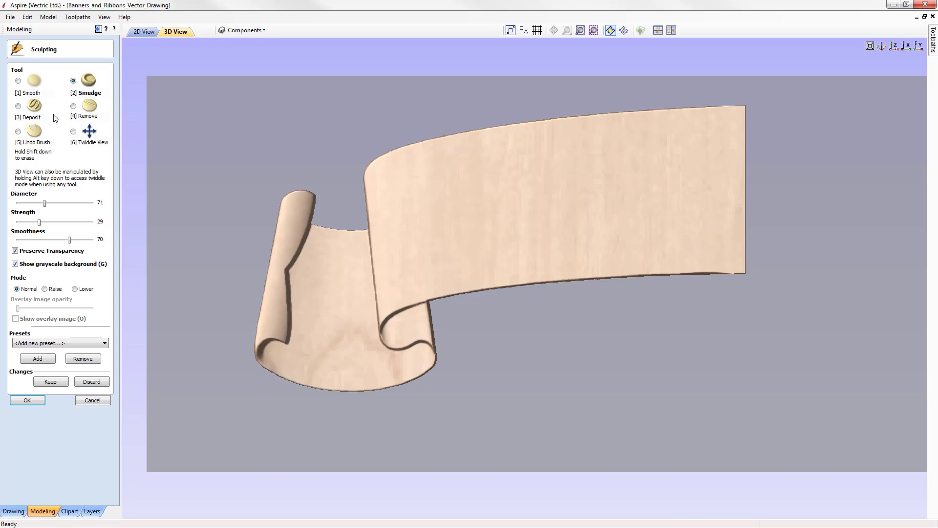
- Restore the surface beside the far-left curl with the Undo Brush at strength 50, and smooth the hollow at strength 34
click(19, 131)
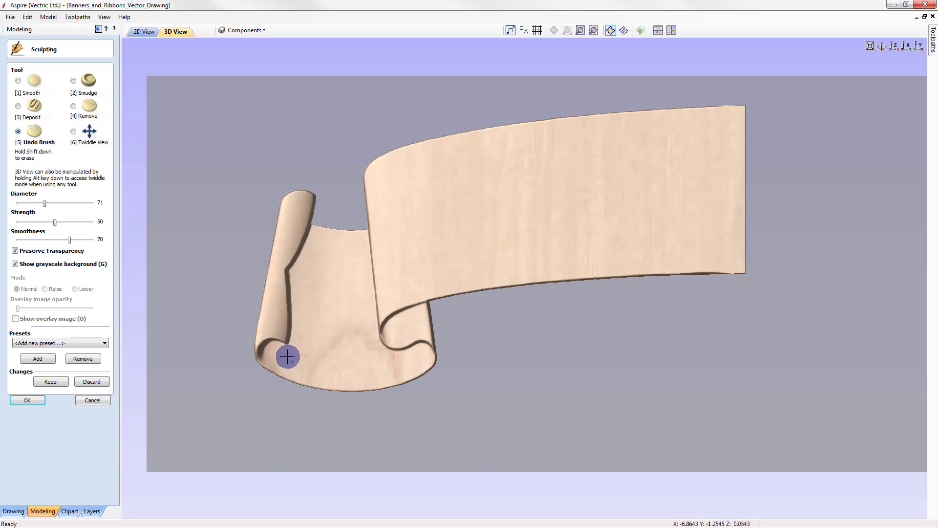
drag(285, 359, 274, 366)
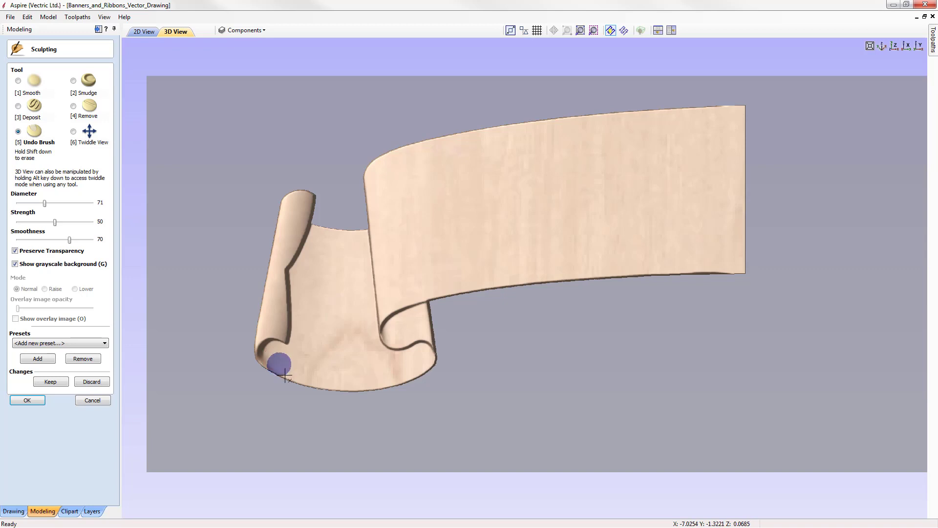
click(19, 81)
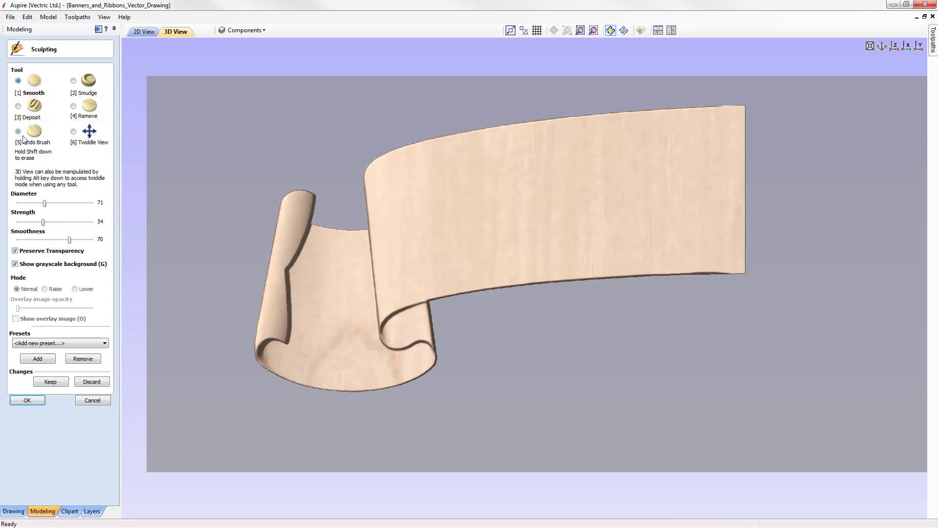
mouse_move(272, 360)
mouse_down()
mouse_move(281, 370)
mouse_move(273, 362)
mouse_up()
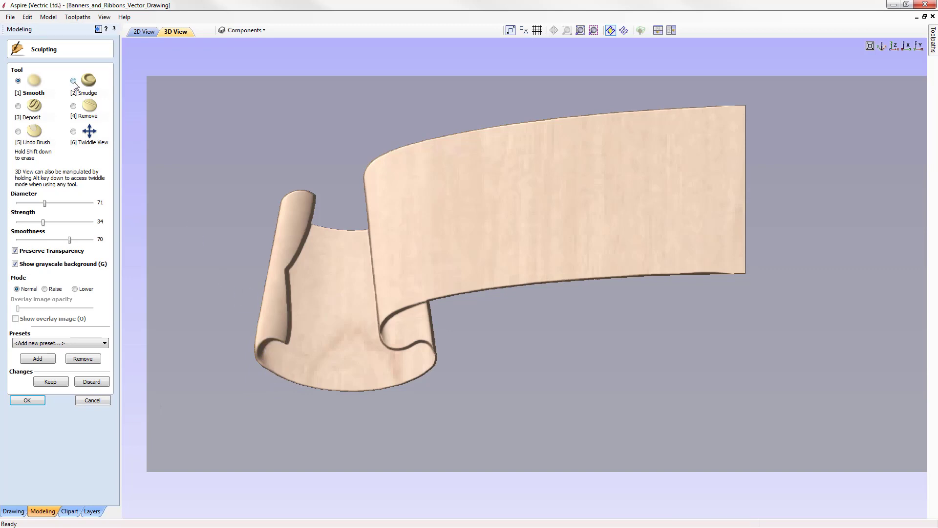
- Smudge the outer bend of the central fold and the inside of its curl with diameter 71 and strength 29
click(73, 81)
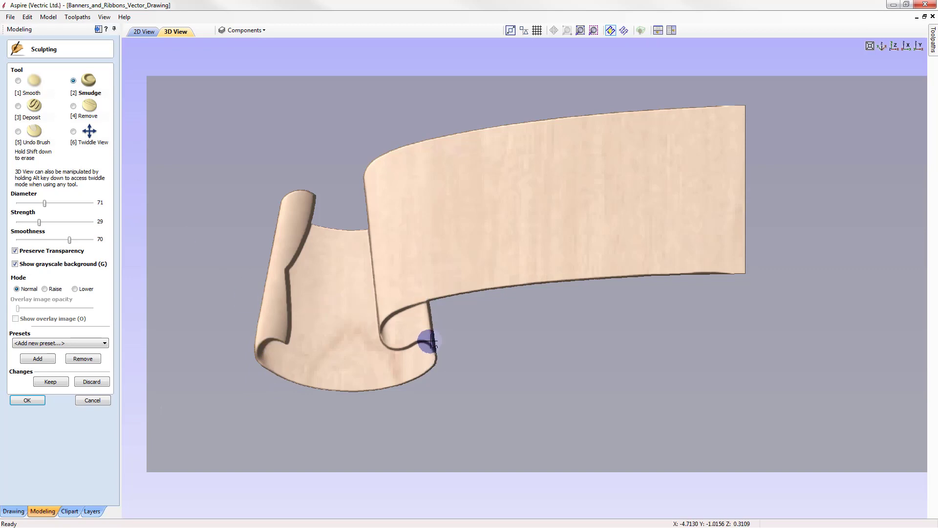
mouse_move(430, 341)
mouse_down()
mouse_move(428, 376)
mouse_move(426, 337)
mouse_move(427, 373)
mouse_move(424, 346)
mouse_move(432, 357)
mouse_move(425, 369)
mouse_move(430, 346)
mouse_move(433, 363)
mouse_up()
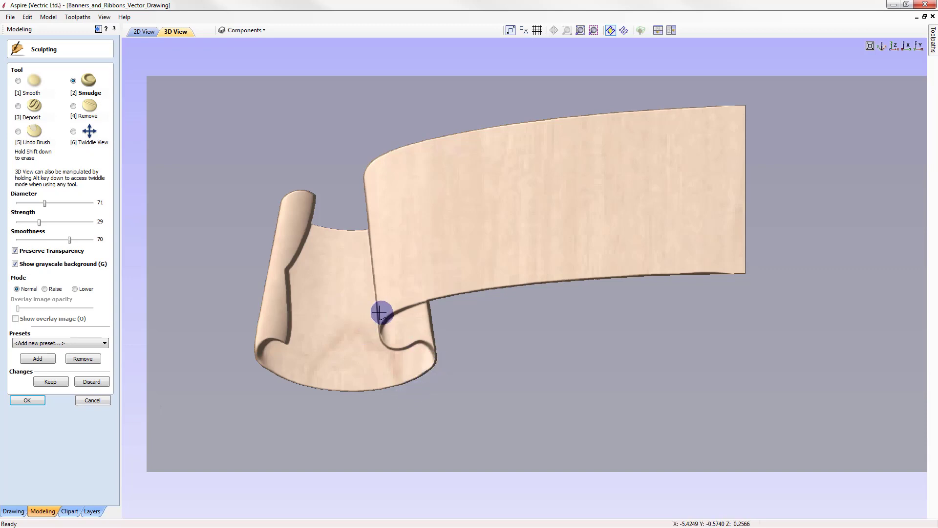
mouse_move(381, 314)
mouse_down()
mouse_move(391, 335)
mouse_move(376, 315)
mouse_move(382, 335)
mouse_move(398, 335)
mouse_up()
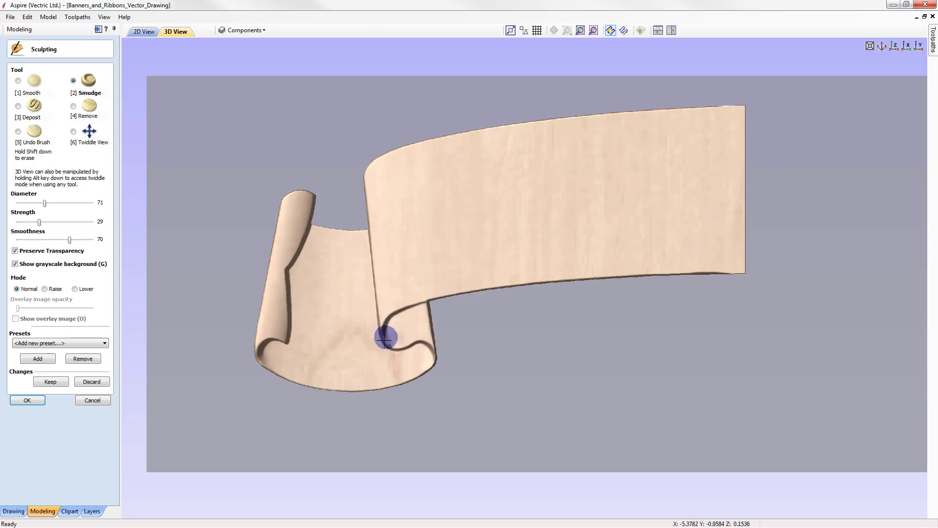
- Restore the inside of the central curl with the Undo Brush, and smudge its hollow again at strength 29
click(22, 132)
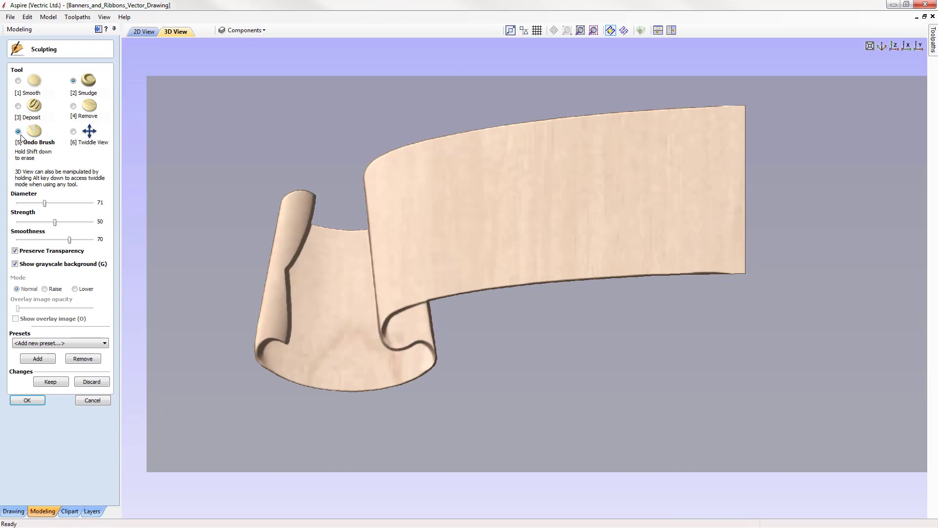
drag(393, 337, 397, 335)
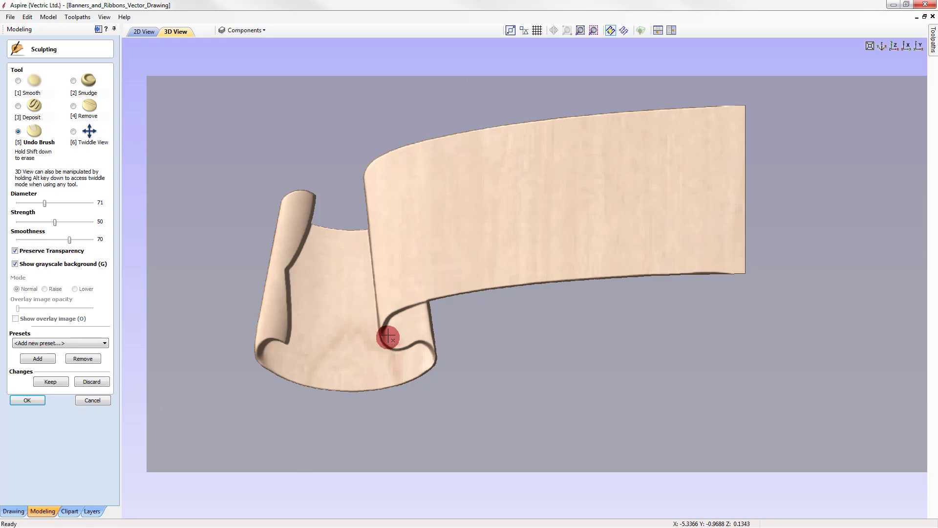
mouse_move(383, 328)
mouse_down()
mouse_move(391, 338)
mouse_move(369, 313)
mouse_up()
click(73, 80)
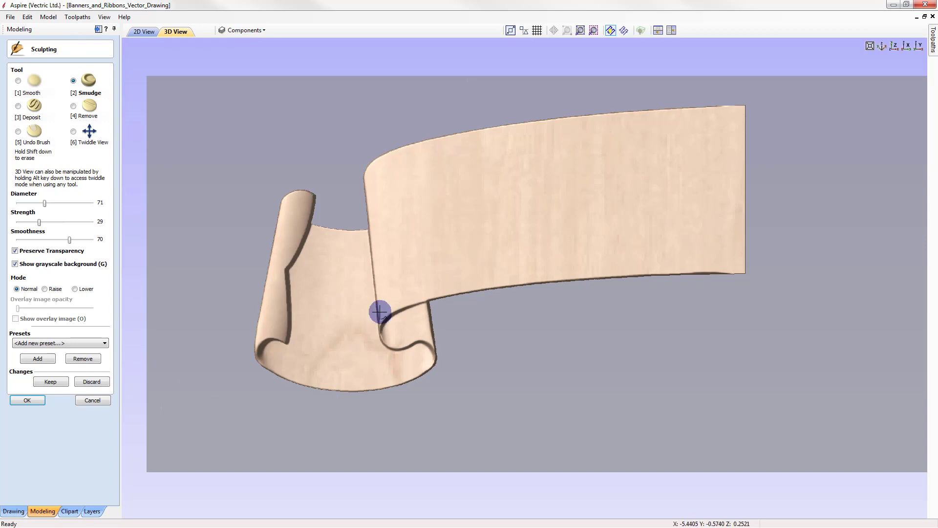
drag(382, 314, 397, 344)
drag(383, 318, 382, 329)
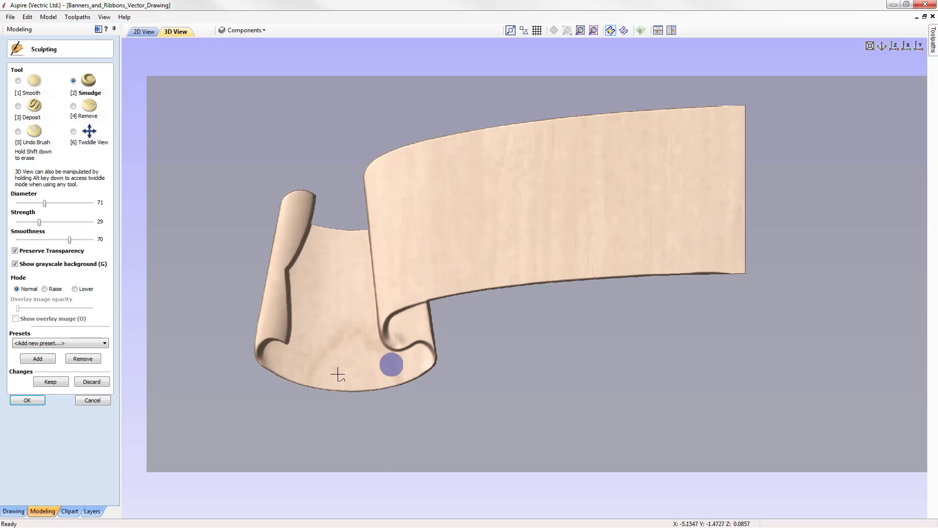
- Restore excess smudging in the central curl with the Undo Brush, and smooth its hollow with diameter 71 and strength 34
click(19, 132)
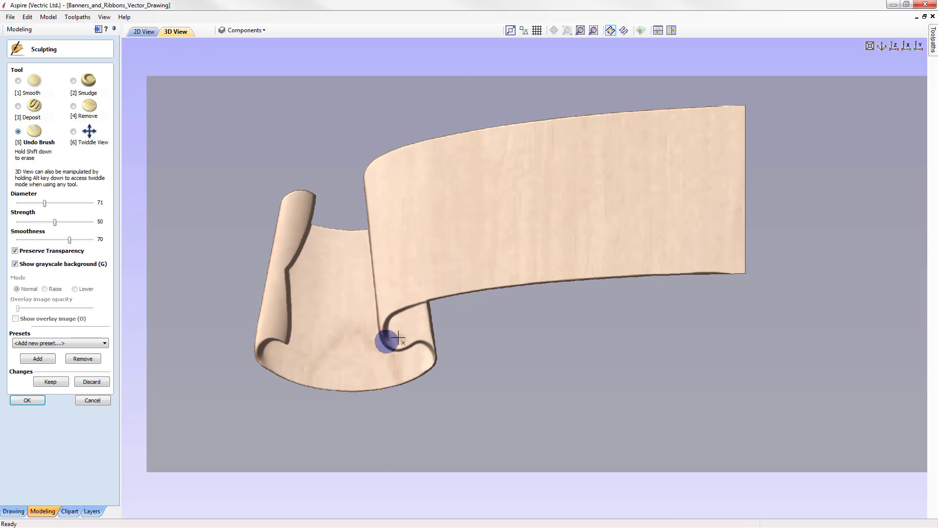
drag(407, 332, 401, 339)
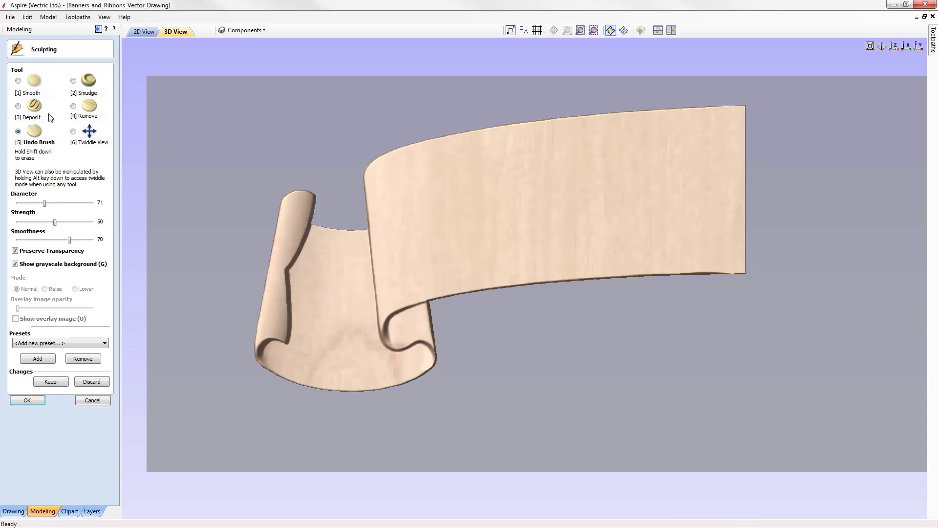
click(19, 81)
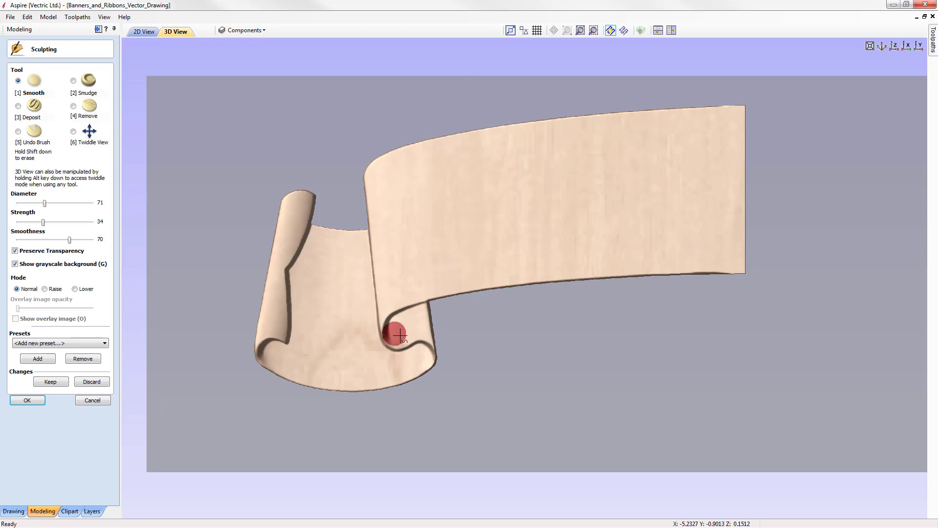
click(69, 130)
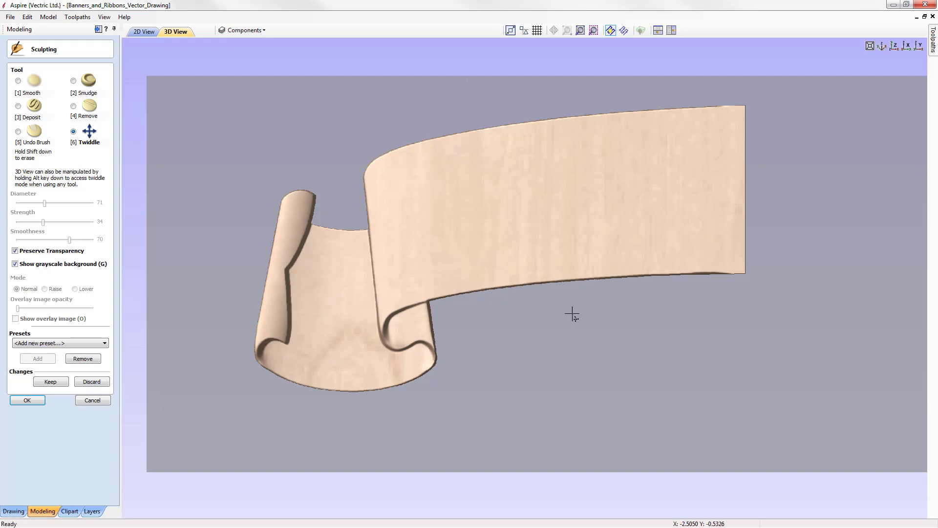
drag(566, 297, 363, 344)
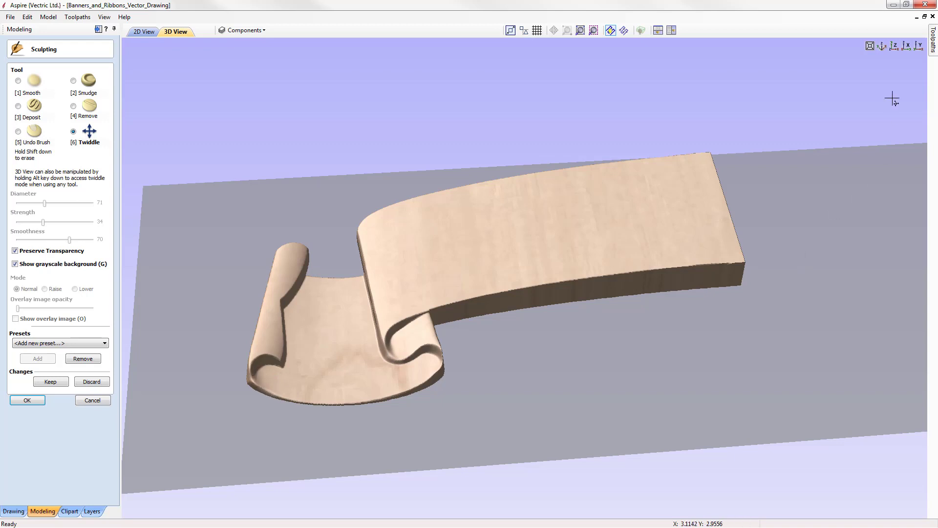
- Review the banner from above and keep the sculpting changes made so far
click(897, 46)
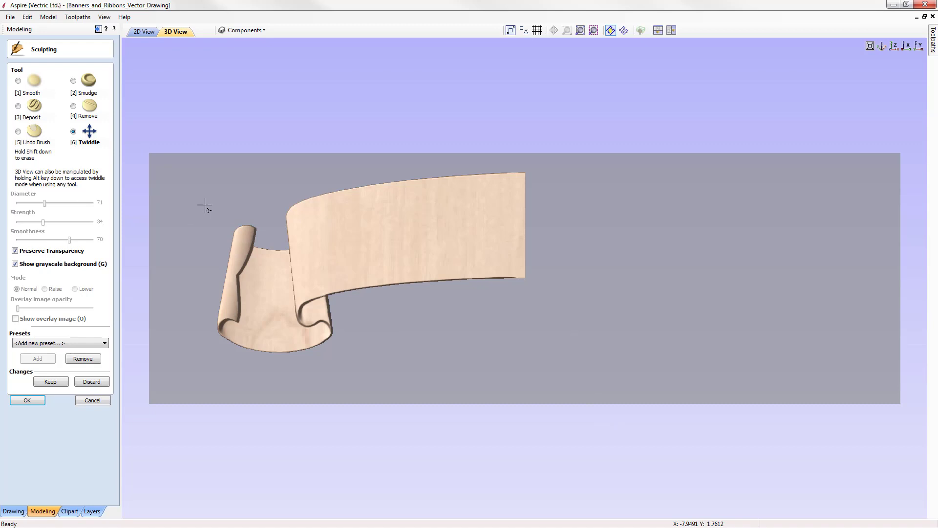
middle_drag(205, 206, 275, 208)
scroll(440, 345, up, 3)
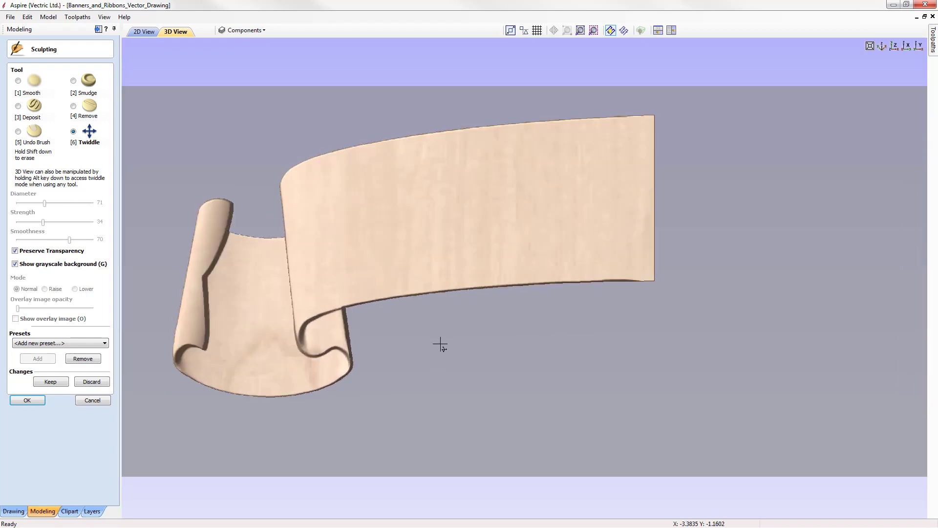
middle_drag(495, 340, 541, 337)
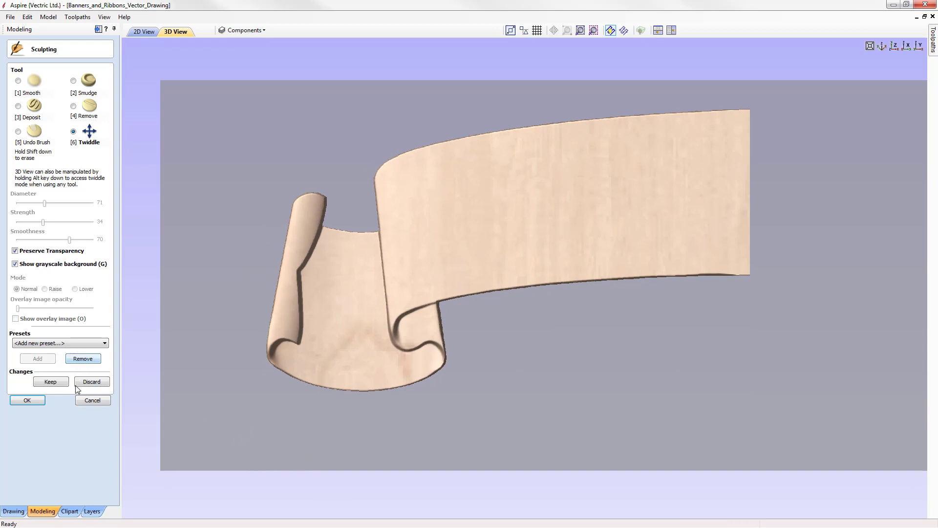
click(57, 383)
- Smudge inside the far-left curl with diameter 71 and strength 29, and smooth its lower outer edge at strength 34
click(76, 85)
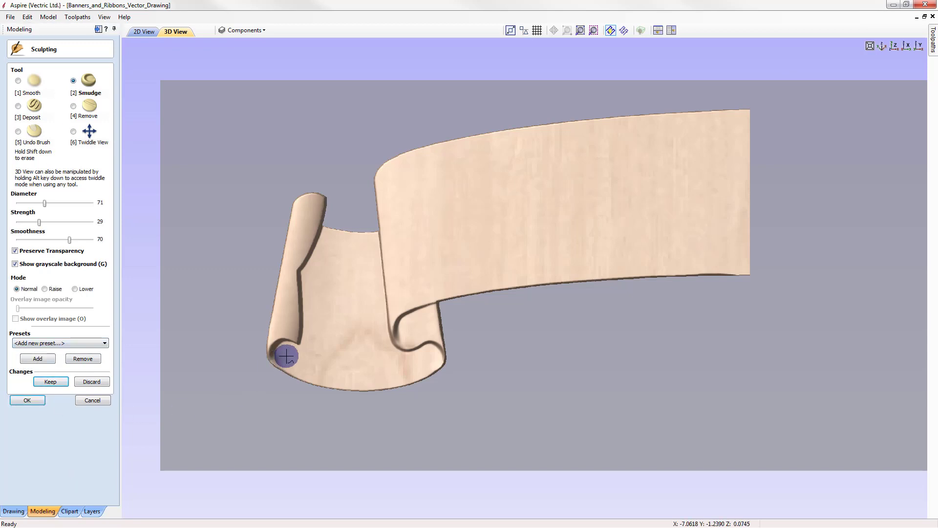
drag(282, 354, 287, 363)
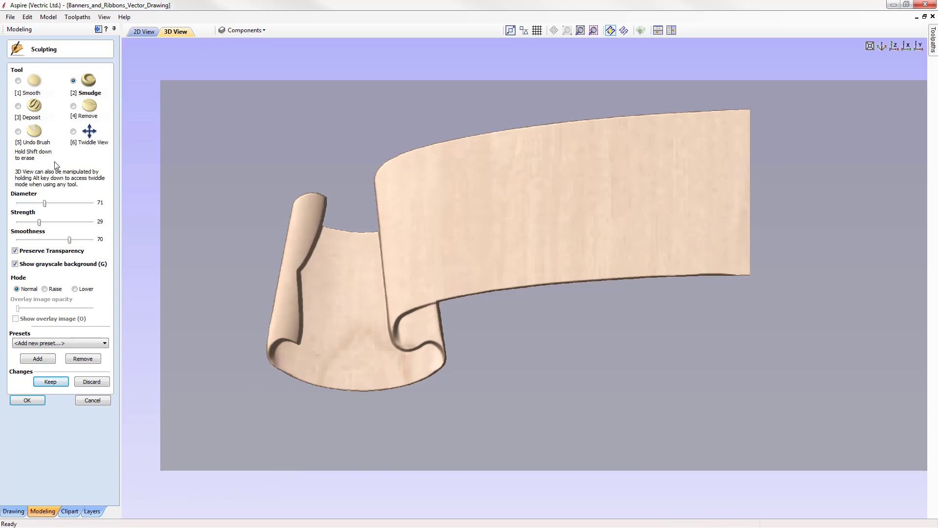
click(18, 81)
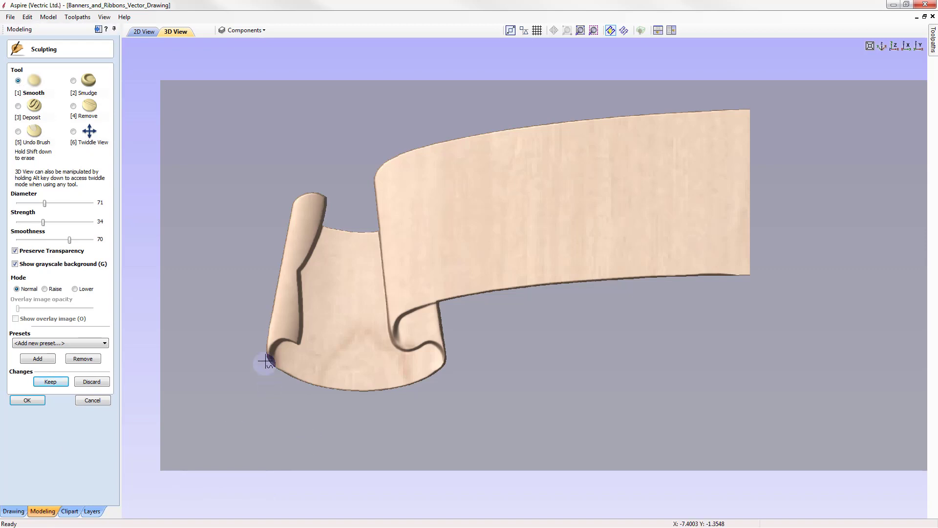
mouse_move(264, 360)
mouse_down()
mouse_move(306, 374)
mouse_move(314, 397)
mouse_up()
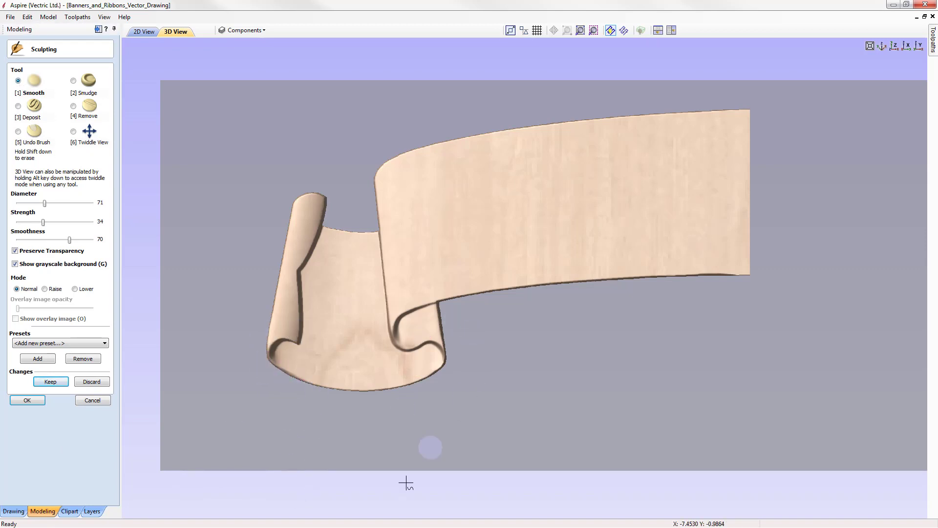
- Inspect the sculpted banner from an angle, keep the latest changes and finish sculpting
click(73, 131)
scroll(517, 387, down, 3)
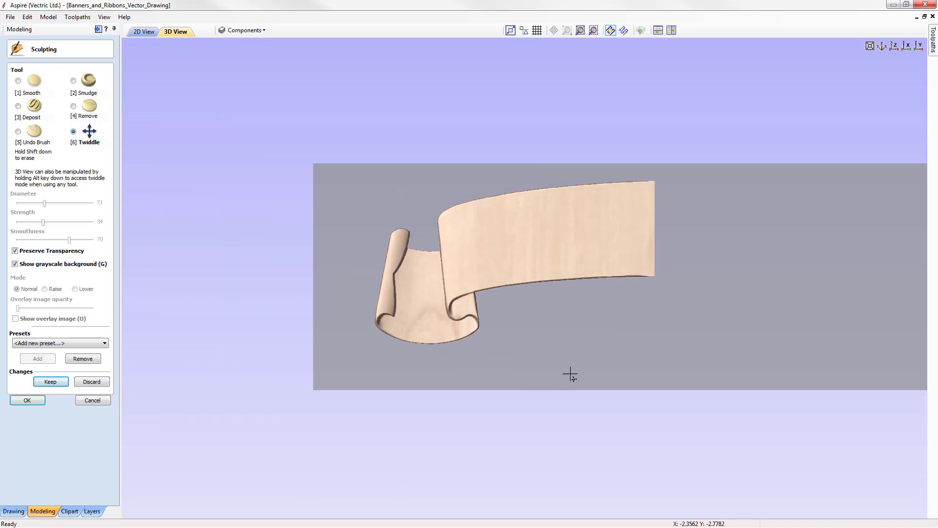
drag(570, 374, 580, 196)
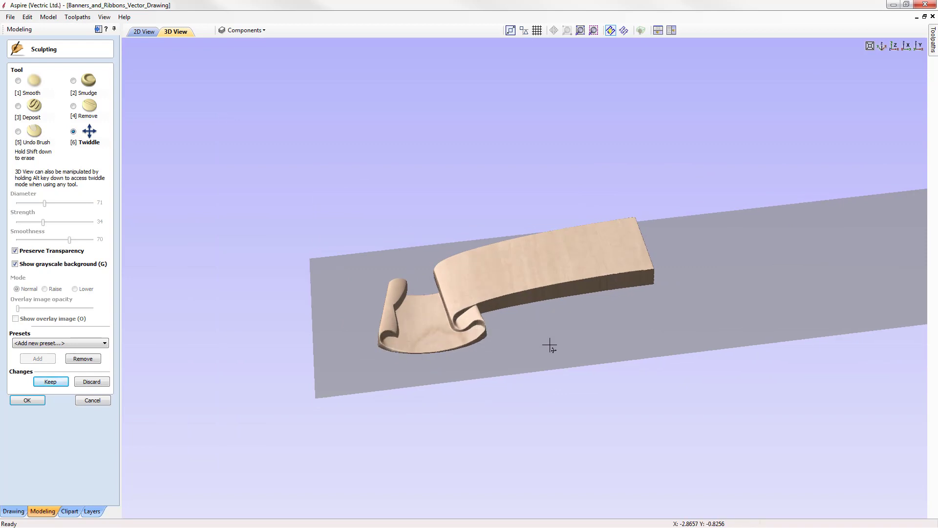
drag(550, 346, 548, 406)
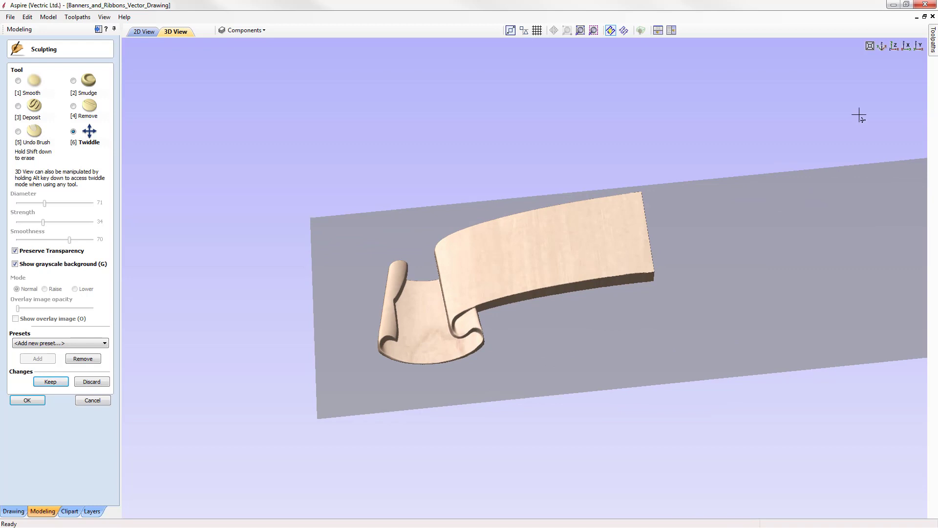
click(894, 45)
click(55, 381)
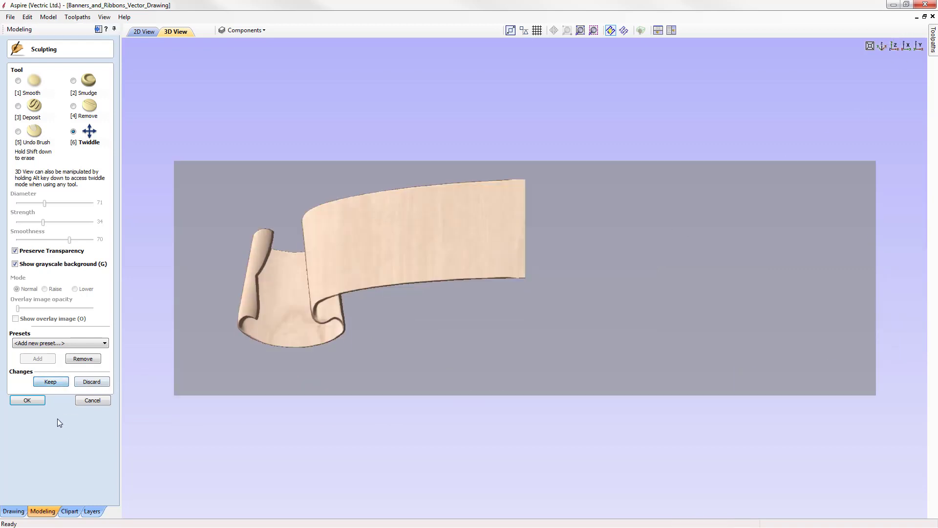
click(28, 401)
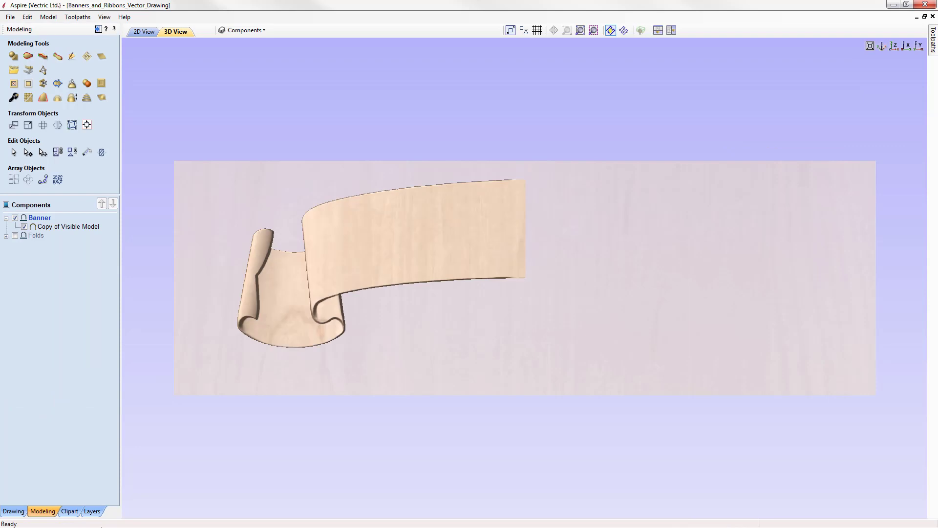
- Create a horizontally mirrored copy of the half banner, flipped about the job center
click(393, 242)
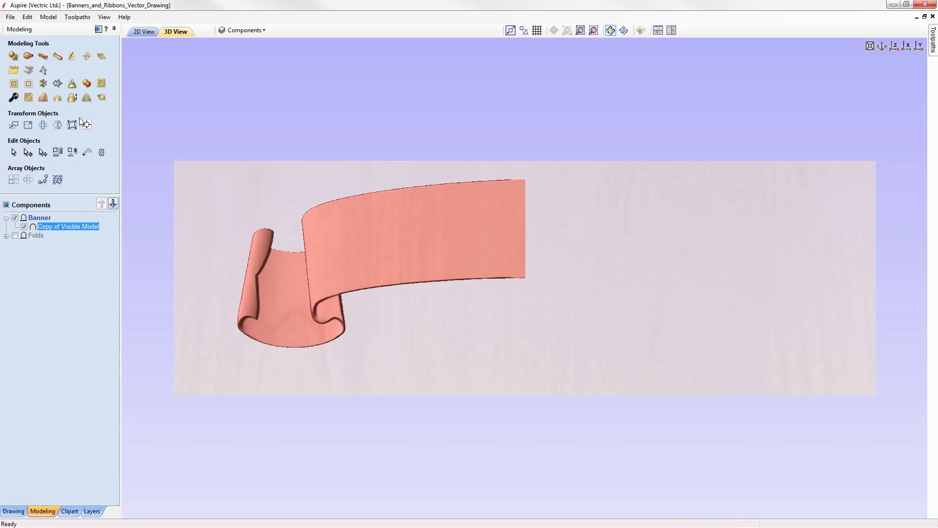
click(58, 125)
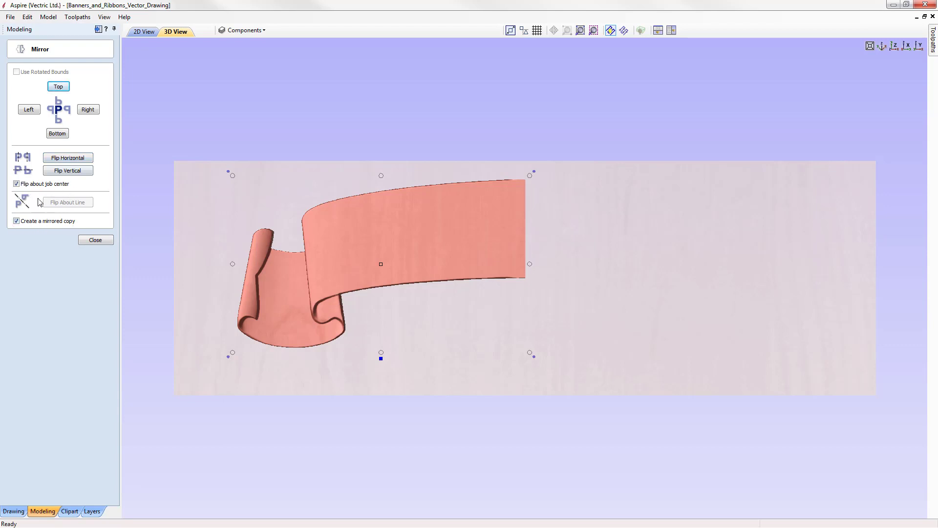
click(73, 160)
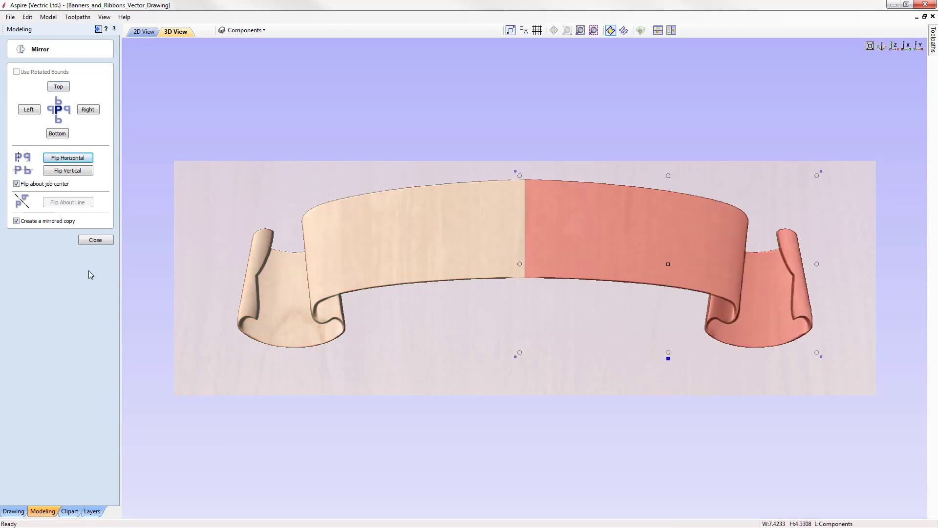
click(100, 240)
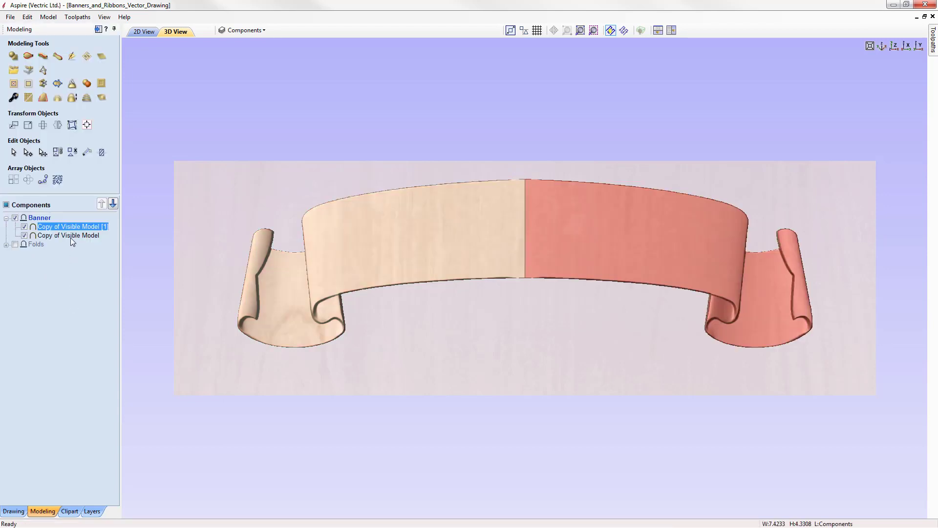
- Change the combine mode of both banner halves to merge them across the center seam
mouse_move(73, 239)
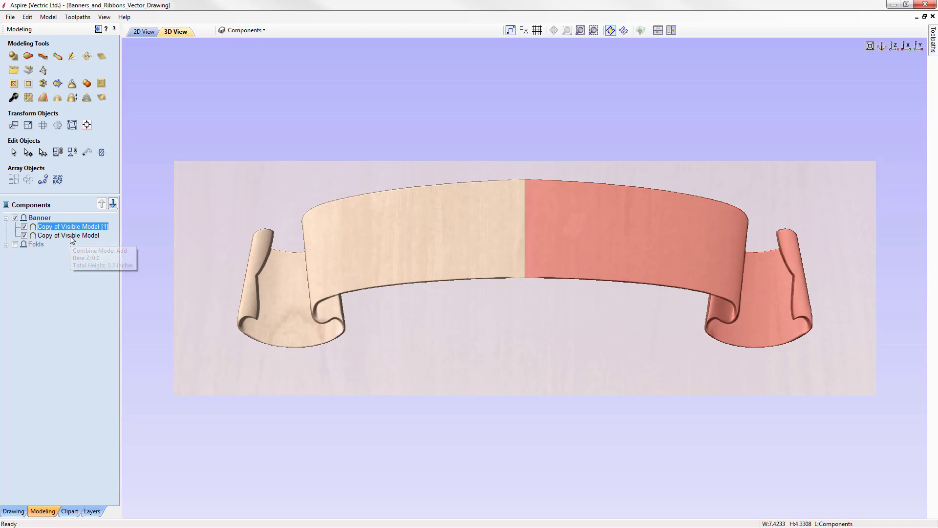
shift+click(71, 236)
right_click(71, 236)
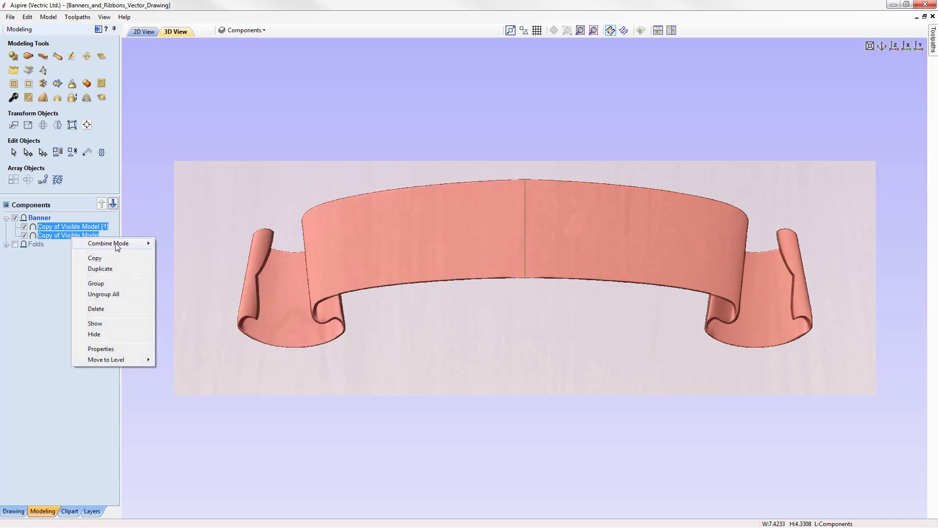
mouse_move(118, 247)
click(195, 267)
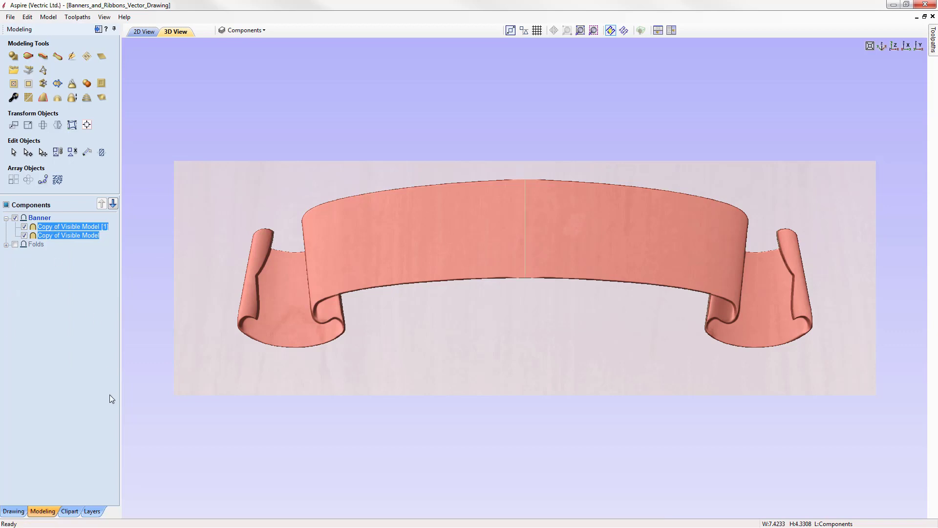
click(51, 444)
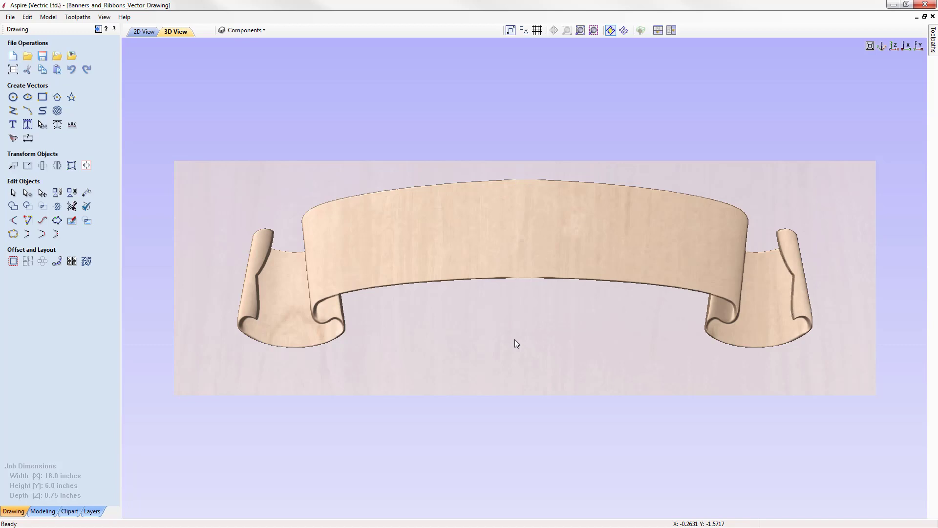
- Bake both banner halves into one component and bake in smoothing at about one third of the range, preserving transparency
click(42, 511)
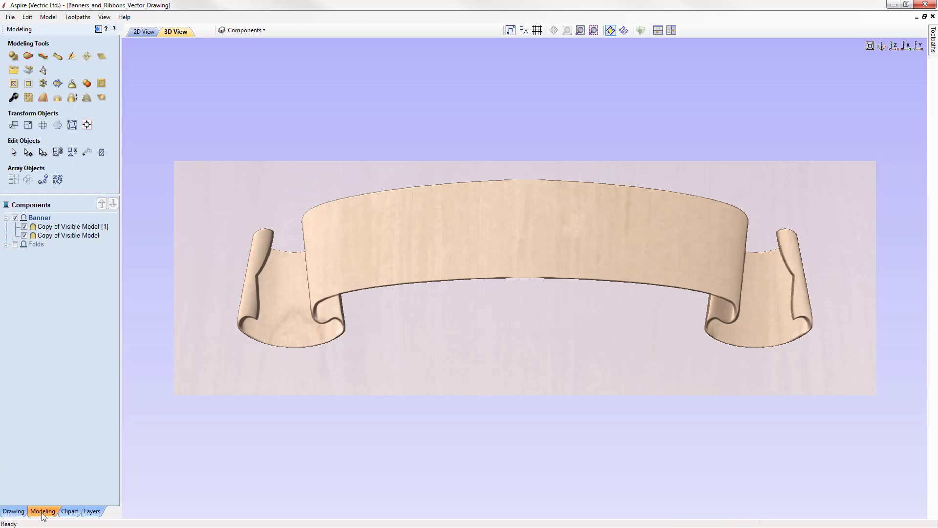
click(71, 226)
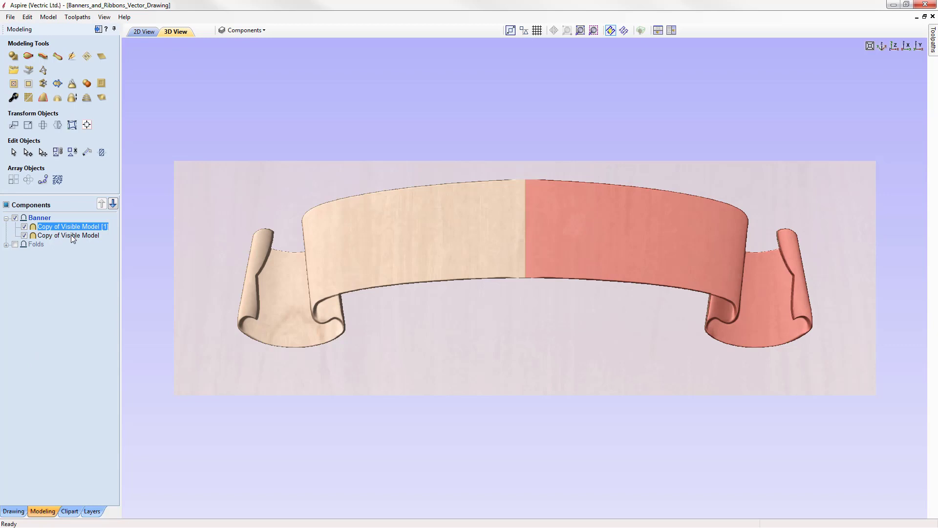
shift+click(73, 235)
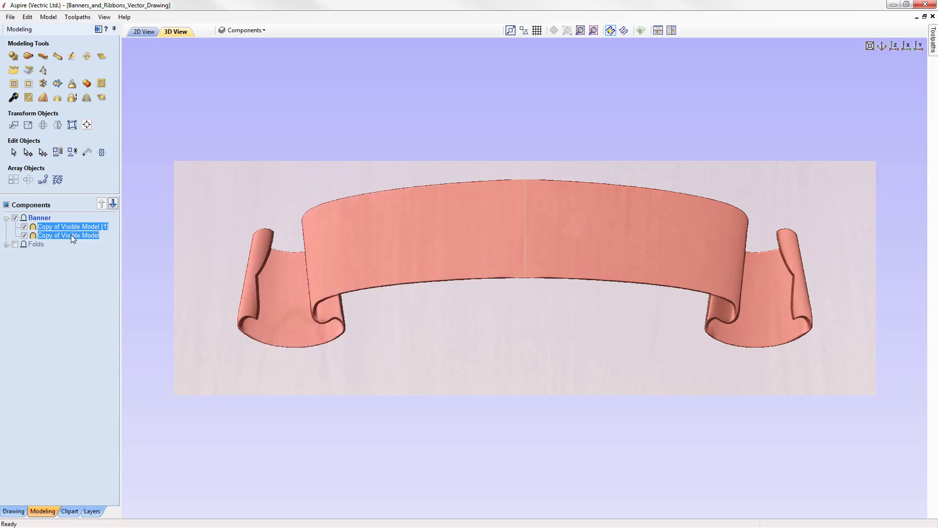
click(29, 98)
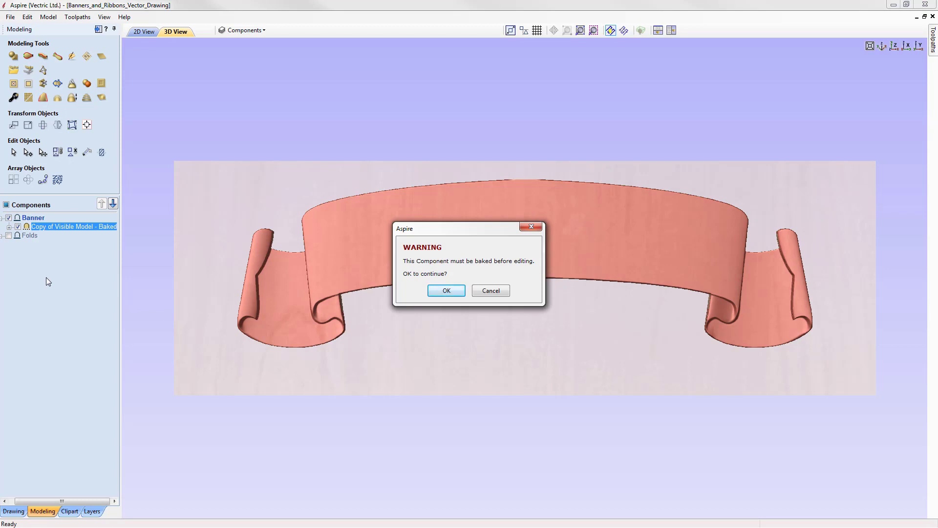
click(446, 291)
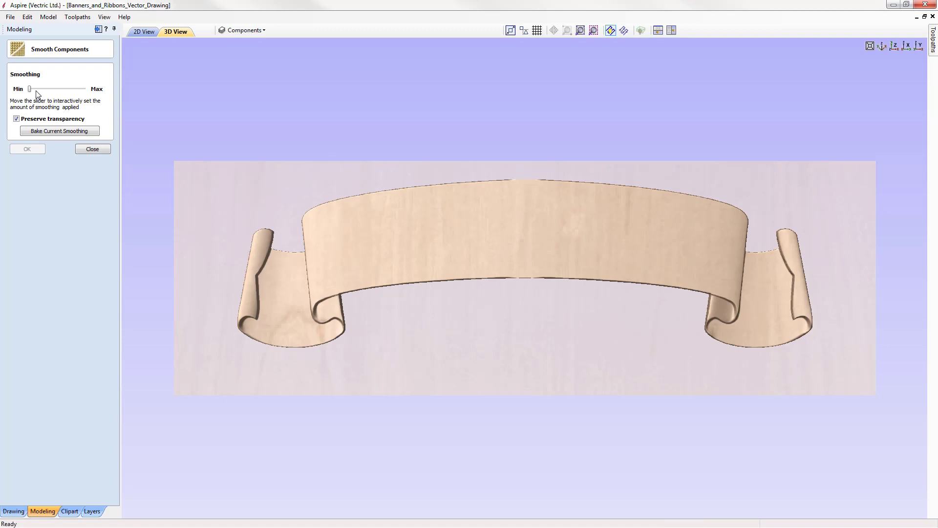
drag(30, 91, 50, 91)
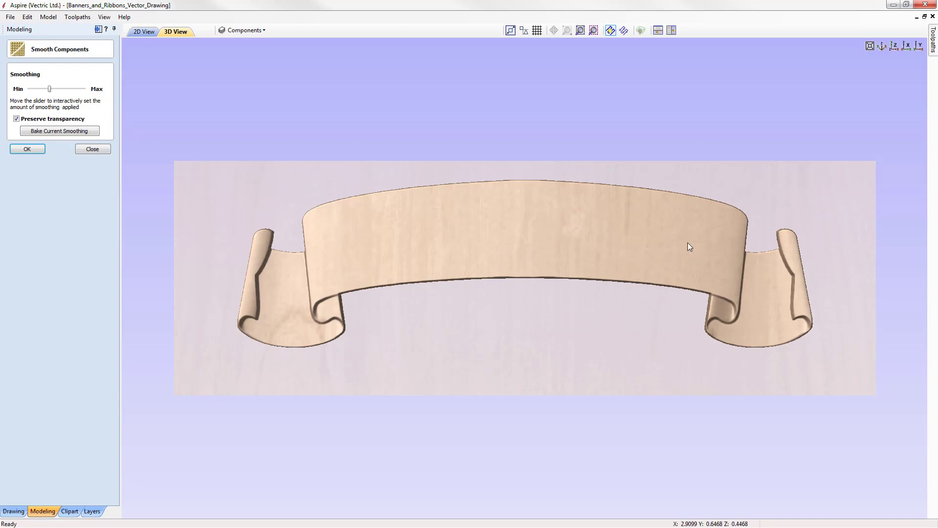
click(68, 132)
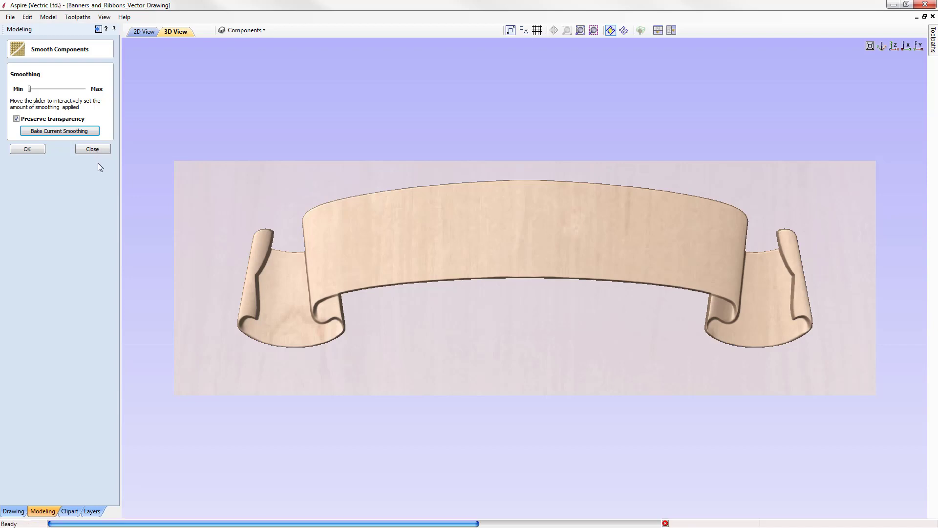
click(93, 150)
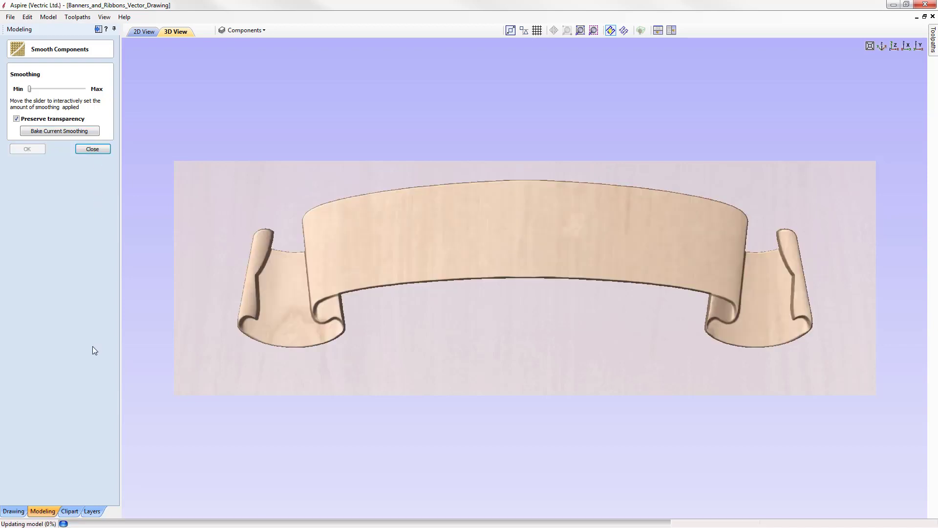
- Rename the baked component as Banner
click(13, 511)
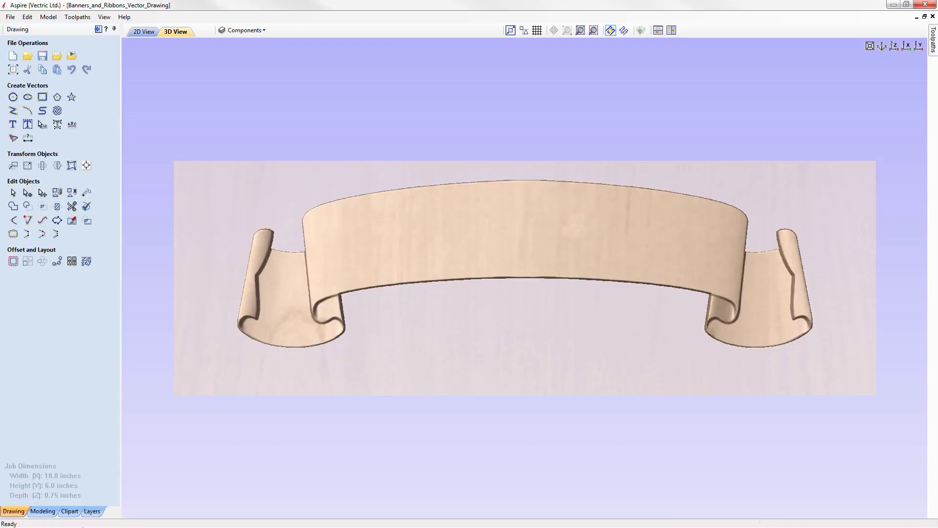
click(44, 511)
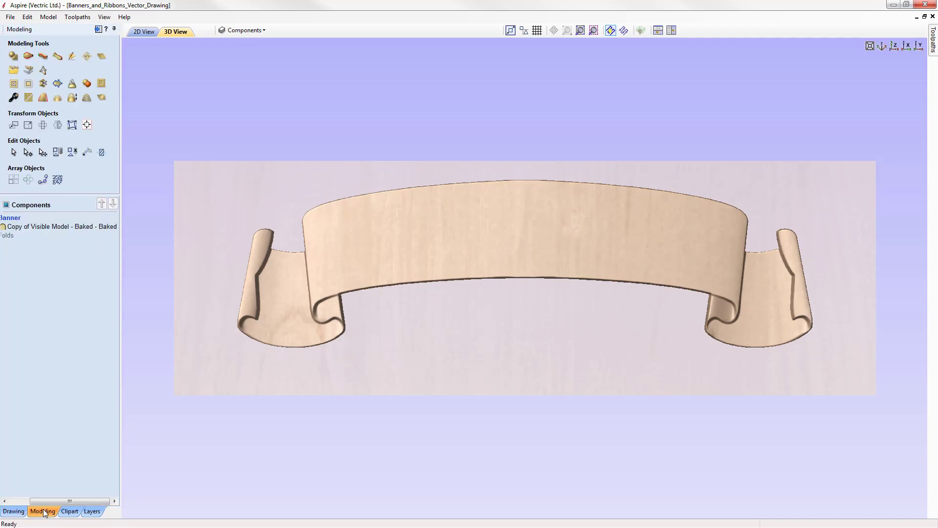
click(40, 228)
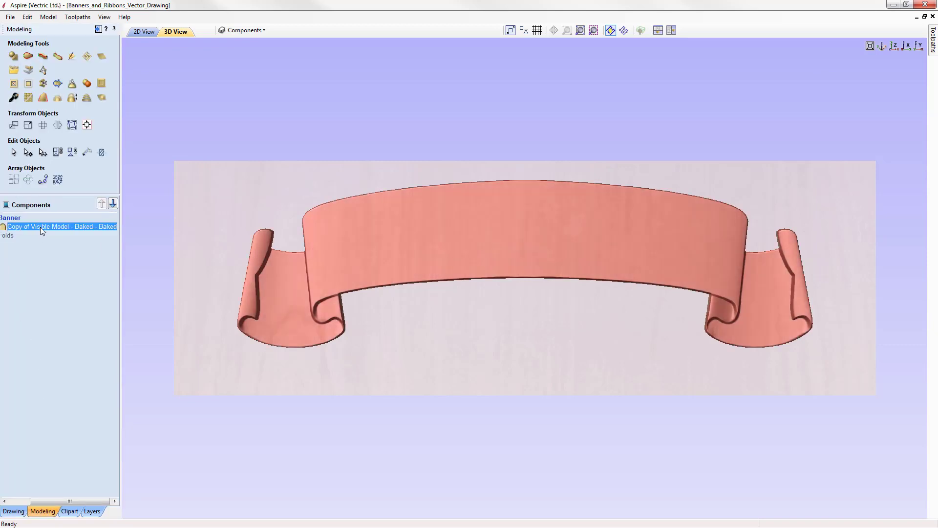
right_click(34, 226)
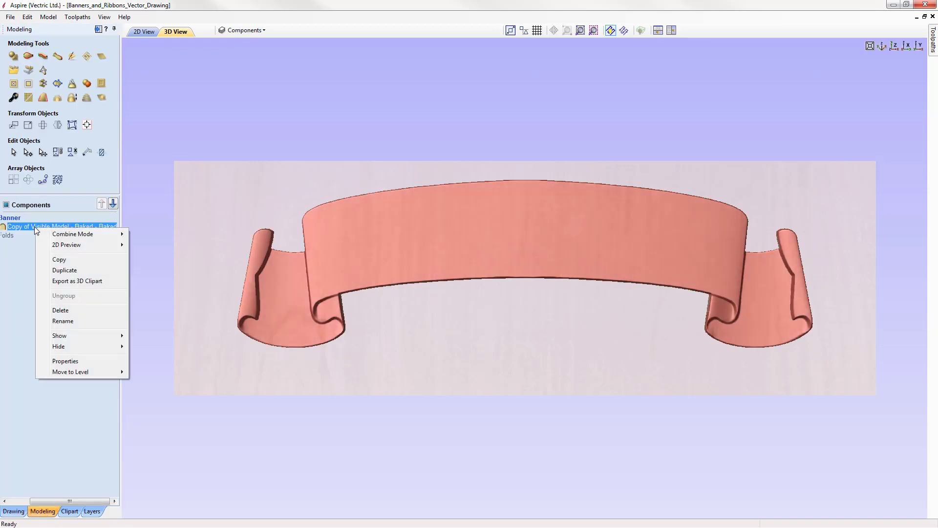
click(77, 320)
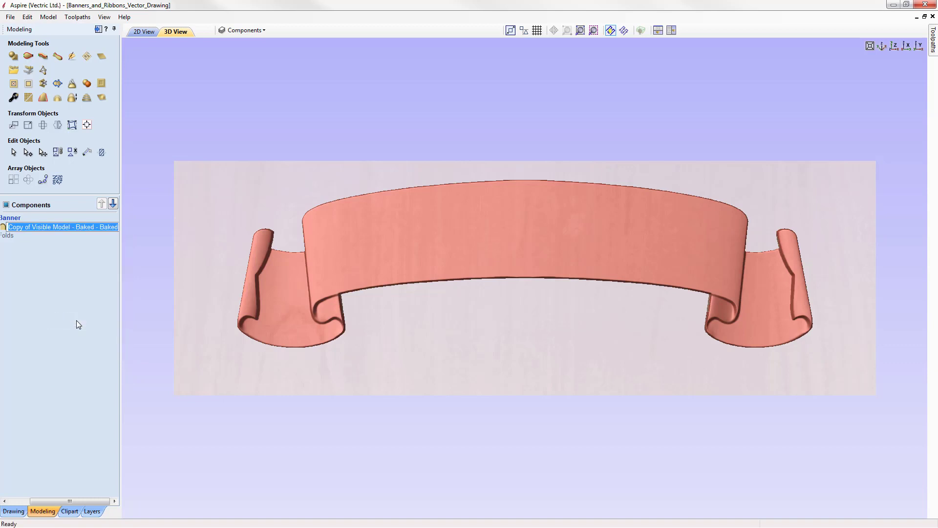
text(Banner)
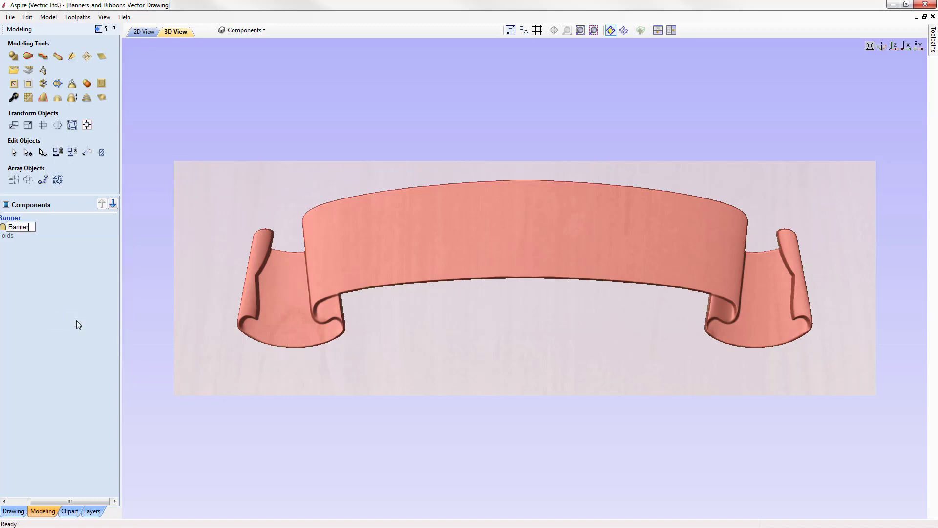
key(Return)
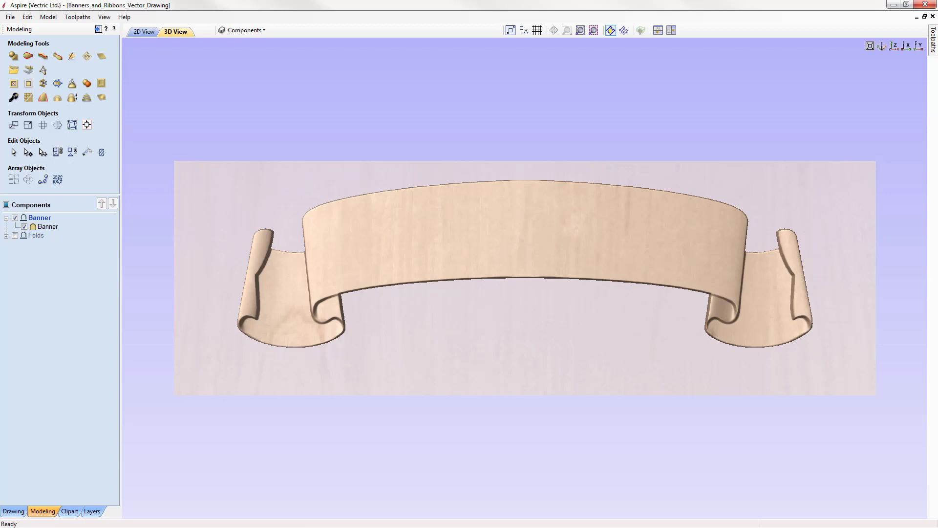
- Save the project under the new name Banners_and_Ribbons_3D_Modeling as an Aspire file in the Banners_and_Ribbons_FILES folder
click(10, 16)
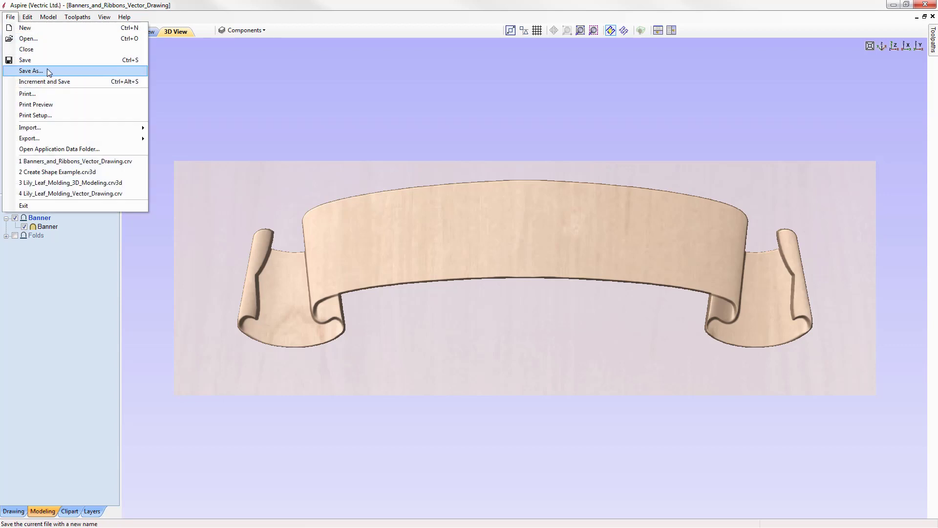
click(30, 71)
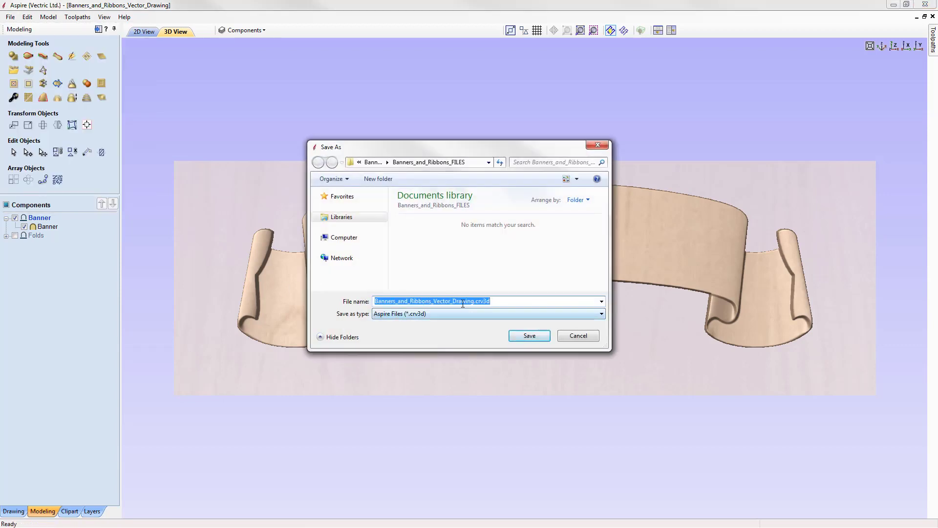
right_click(468, 307)
click(499, 347)
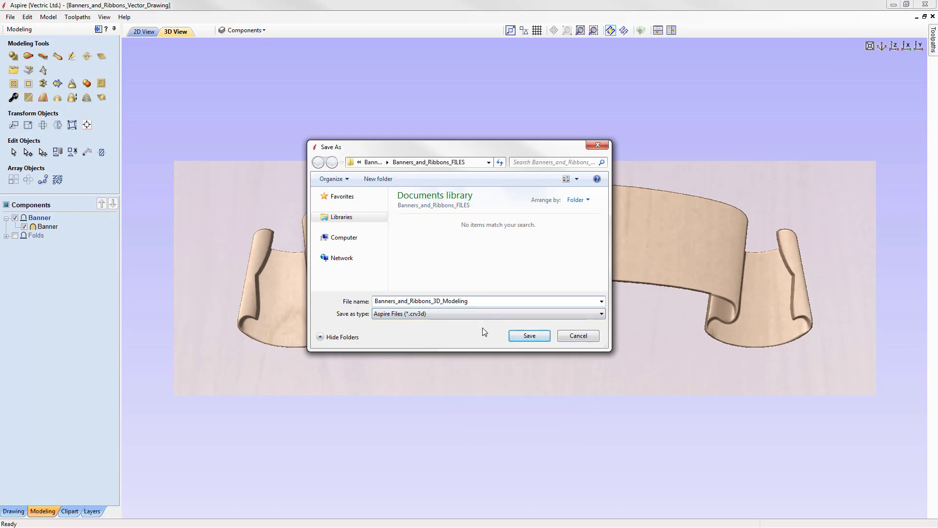
click(512, 333)
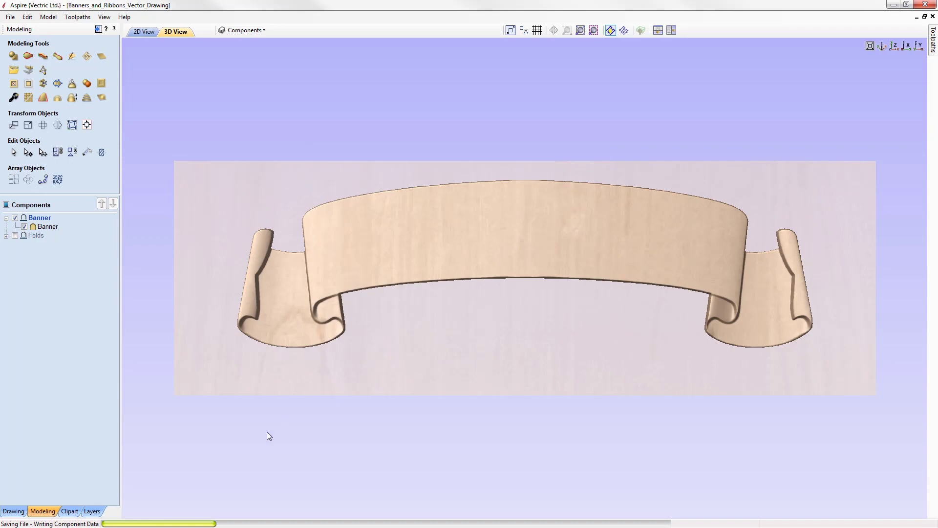